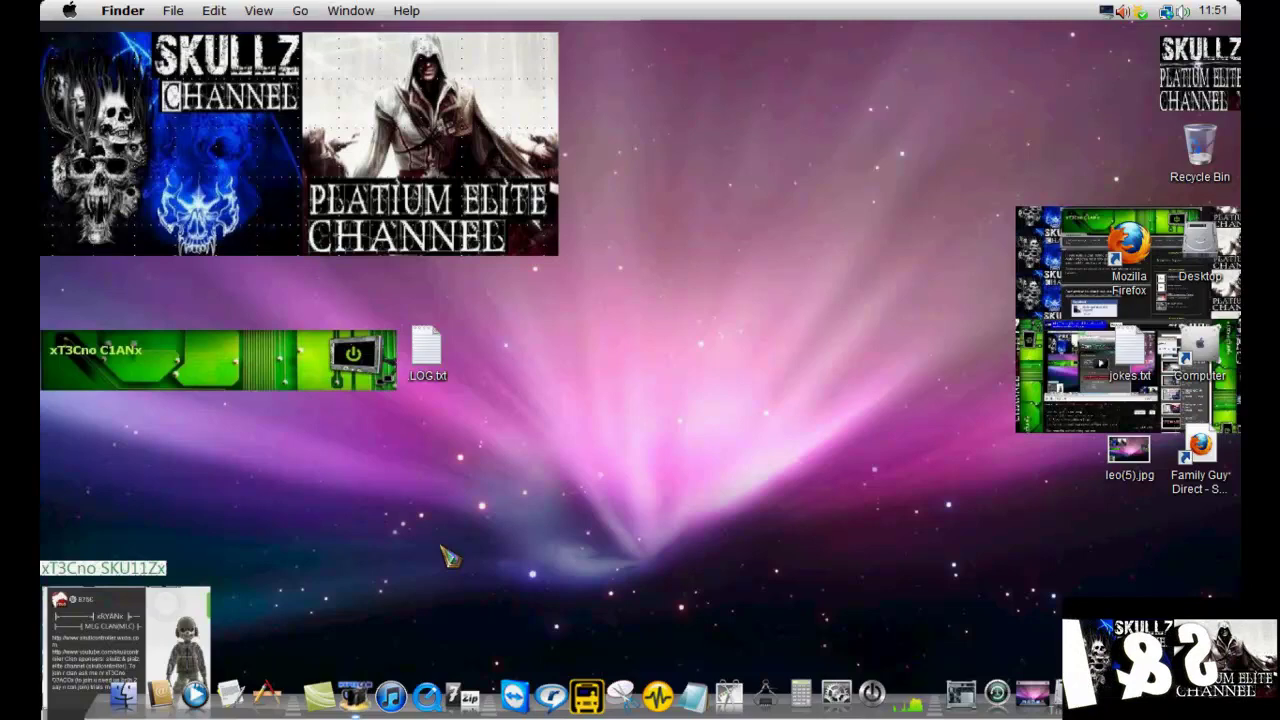
Open LOG.txt from the desktop, resize its window, and save the log file
{"action": "double_click", "coordinate": [425, 388]}
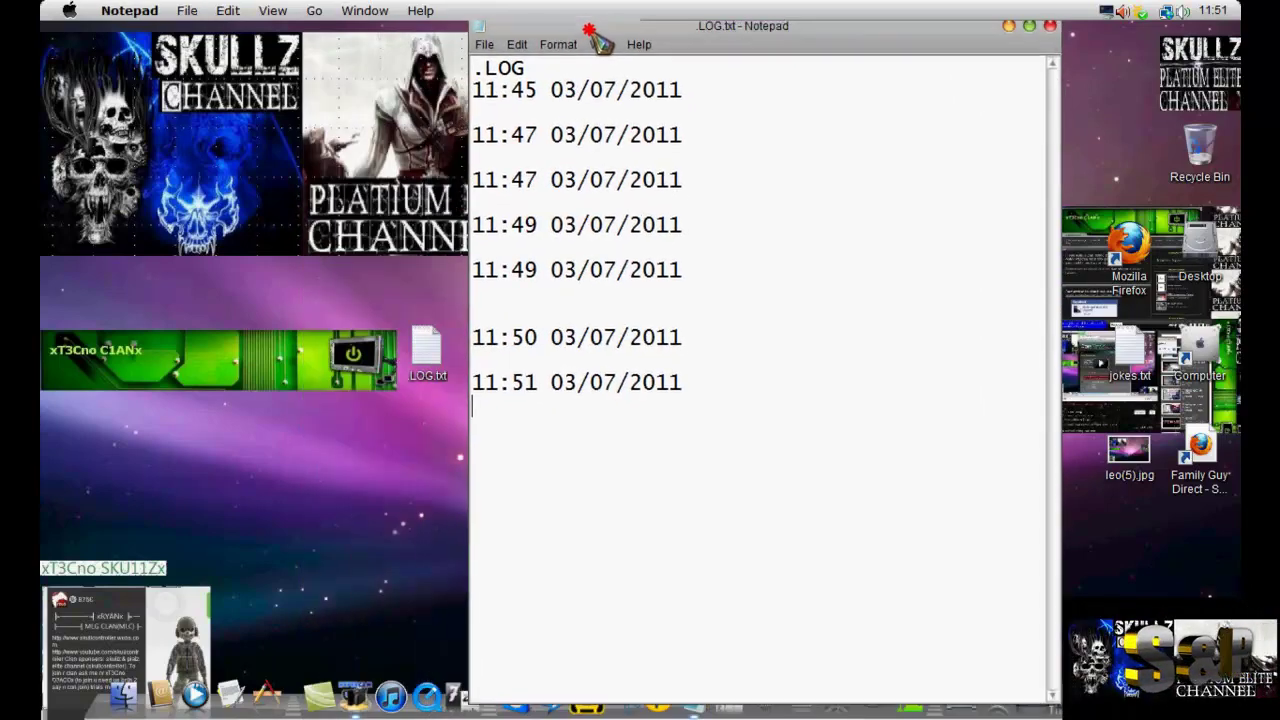
{"action": "double_click", "coordinate": [600, 43]}
{"action": "left_click_drag", "start_coordinate": [1000, 34], "coordinate": [810, 49]}
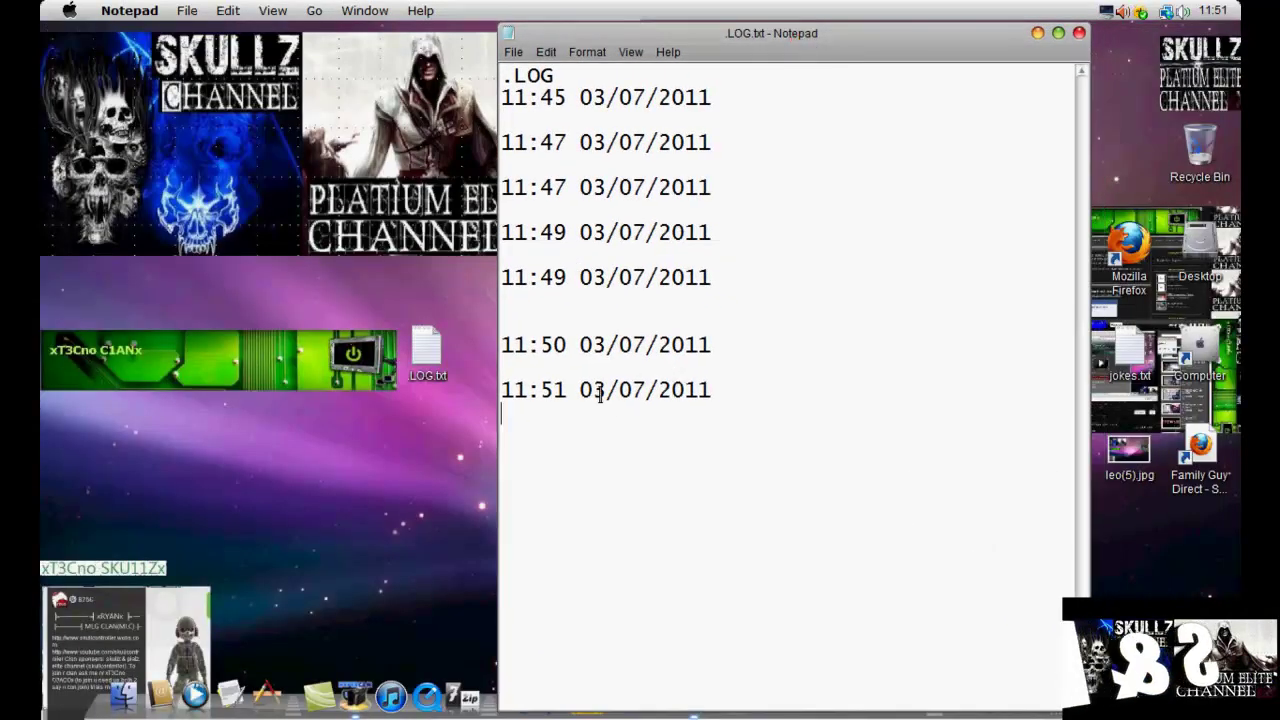
{"action": "left_click_drag", "start_coordinate": [594, 390], "coordinate": [734, 443]}
{"action": "left_click", "coordinate": [734, 443]}
{"action": "left_click", "coordinate": [513, 52]}
{"action": "left_click", "coordinate": [545, 115]}
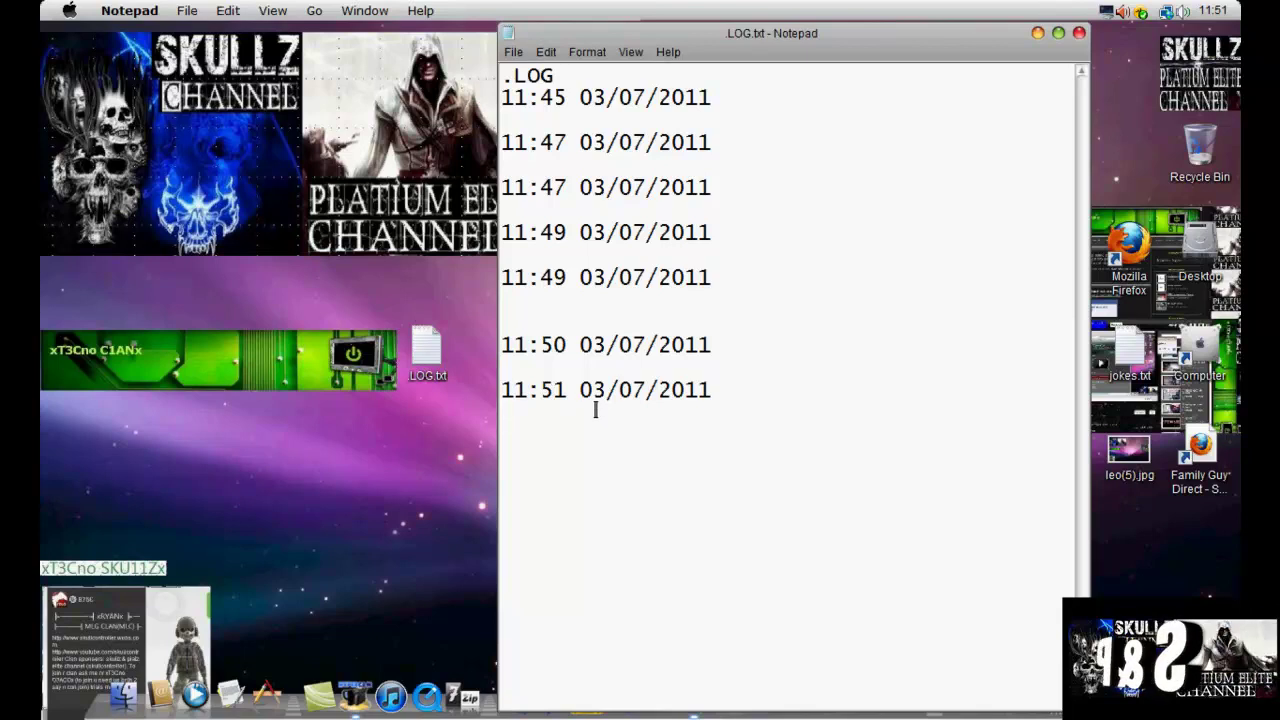
Close and reopen LOG.txt twice, saving changes, to add two 11:51 03/07/2011 timestamp lines
{"action": "left_click", "coordinate": [1079, 33]}
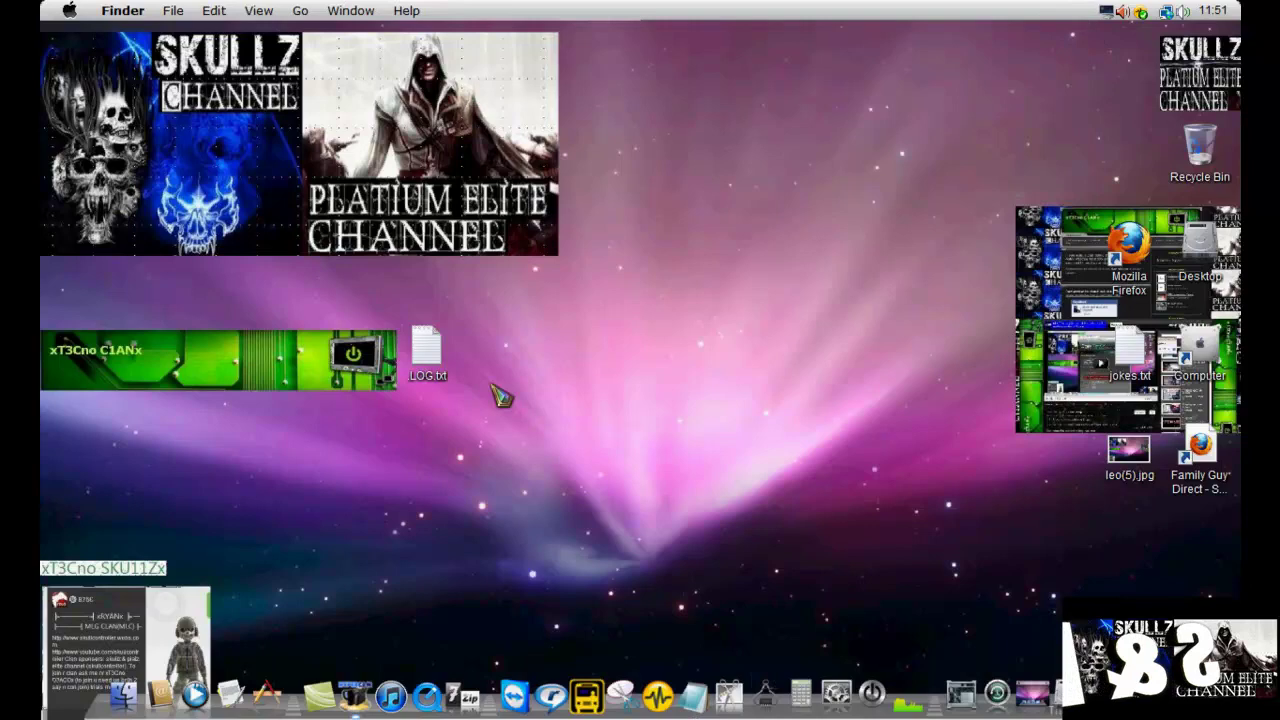
{"action": "double_click", "coordinate": [428, 355]}
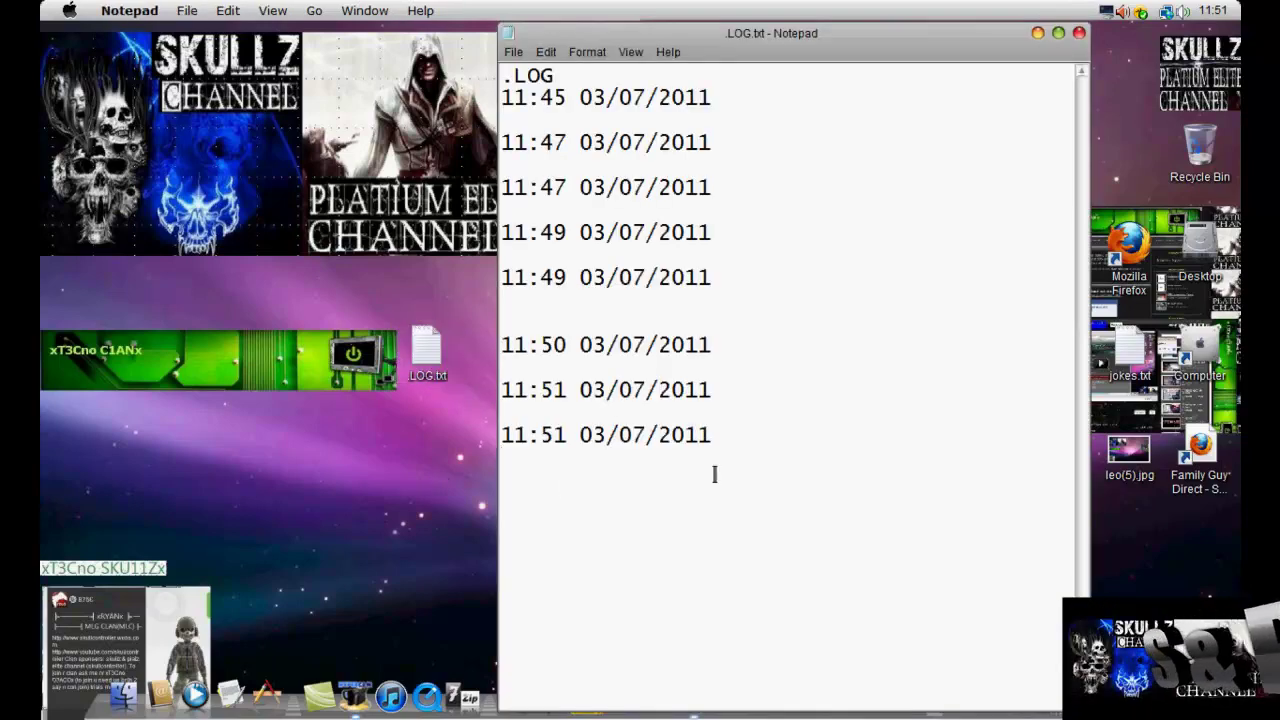
{"action": "left_click", "coordinate": [1079, 33]}
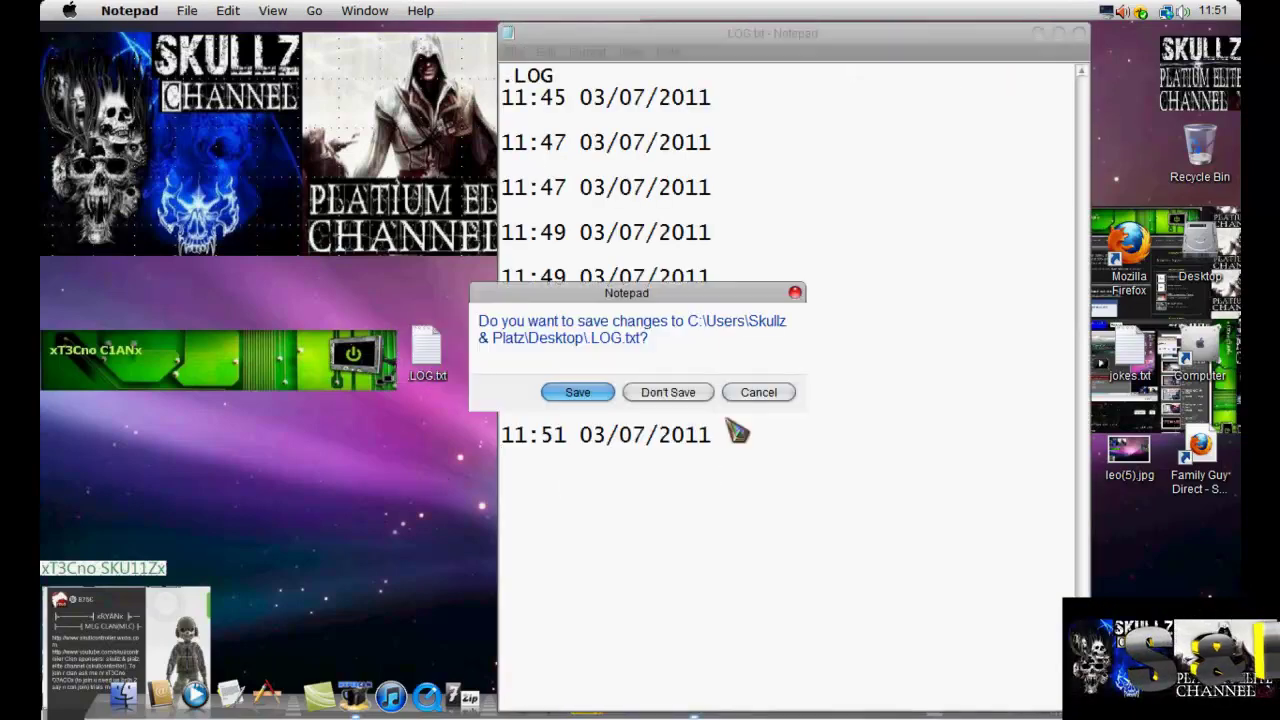
{"action": "left_click", "coordinate": [588, 396]}
{"action": "double_click", "coordinate": [428, 355]}
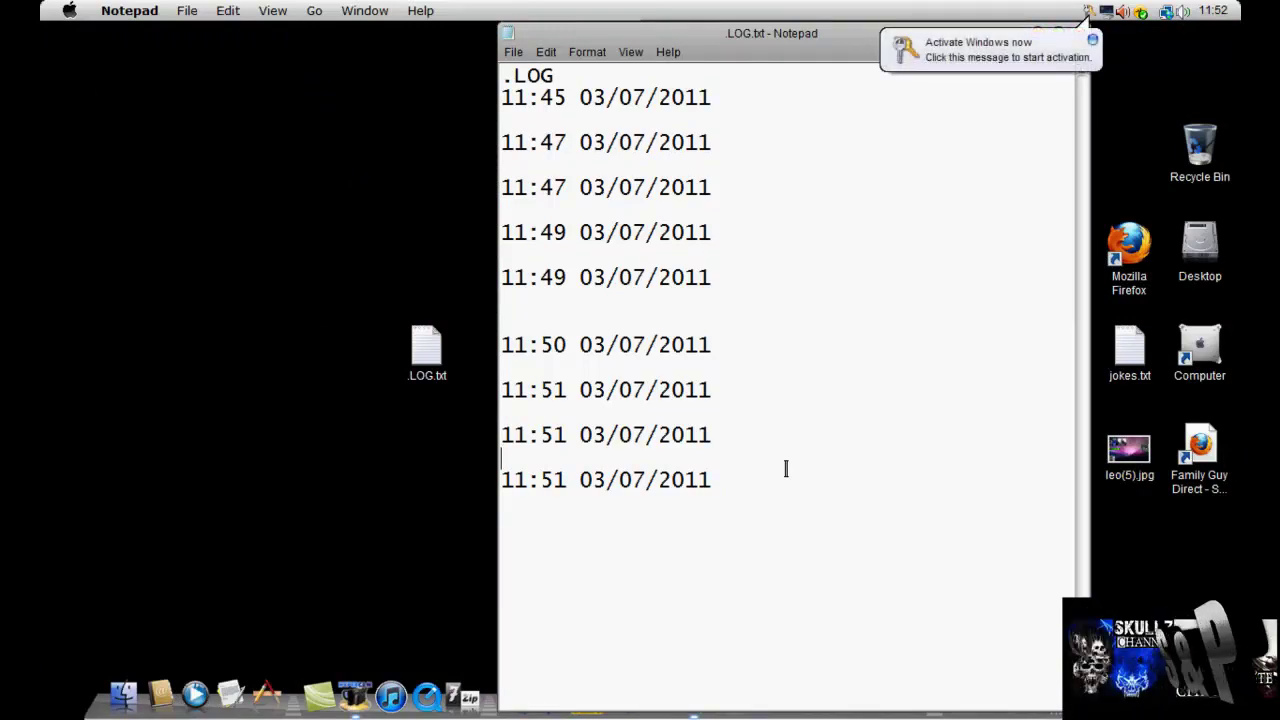
{"action": "right_click", "coordinate": [1129, 450]}
{"action": "left_click", "coordinate": [1049, 167]}
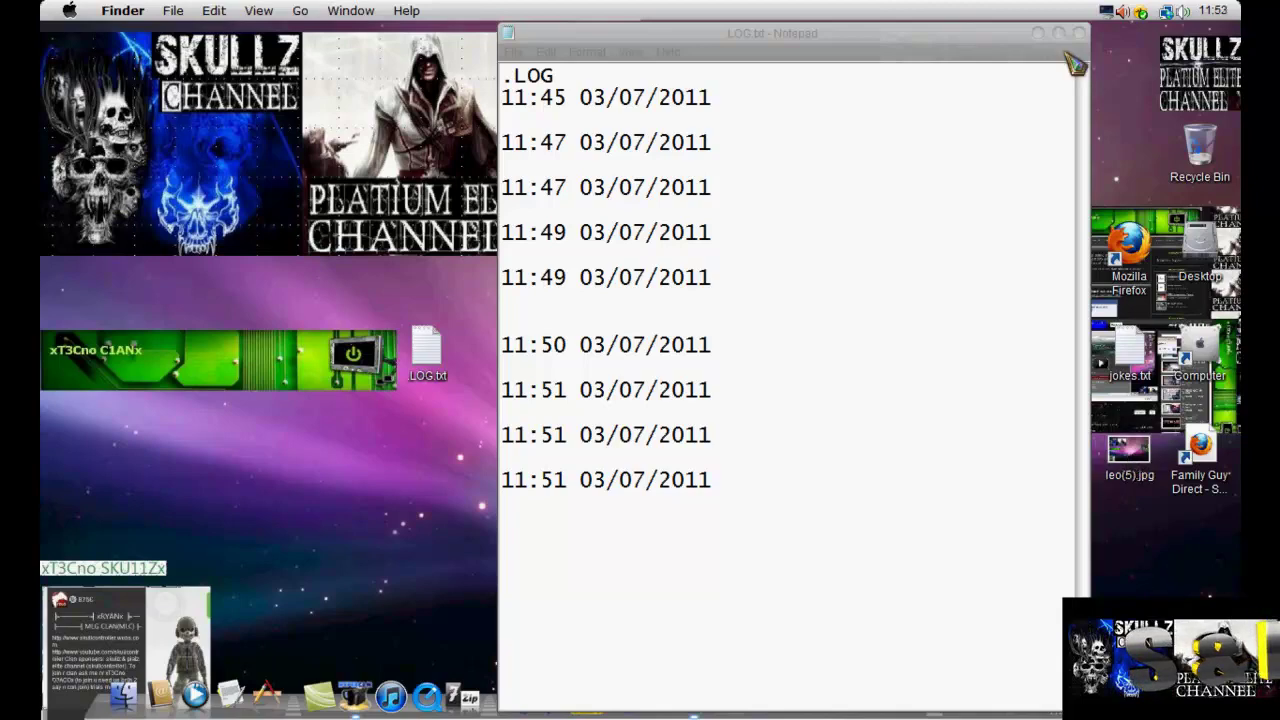
Create a new text document from the desktop and type .LOG as its only line
{"action": "left_click_drag", "start_coordinate": [965, 36], "coordinate": [1102, 38]}
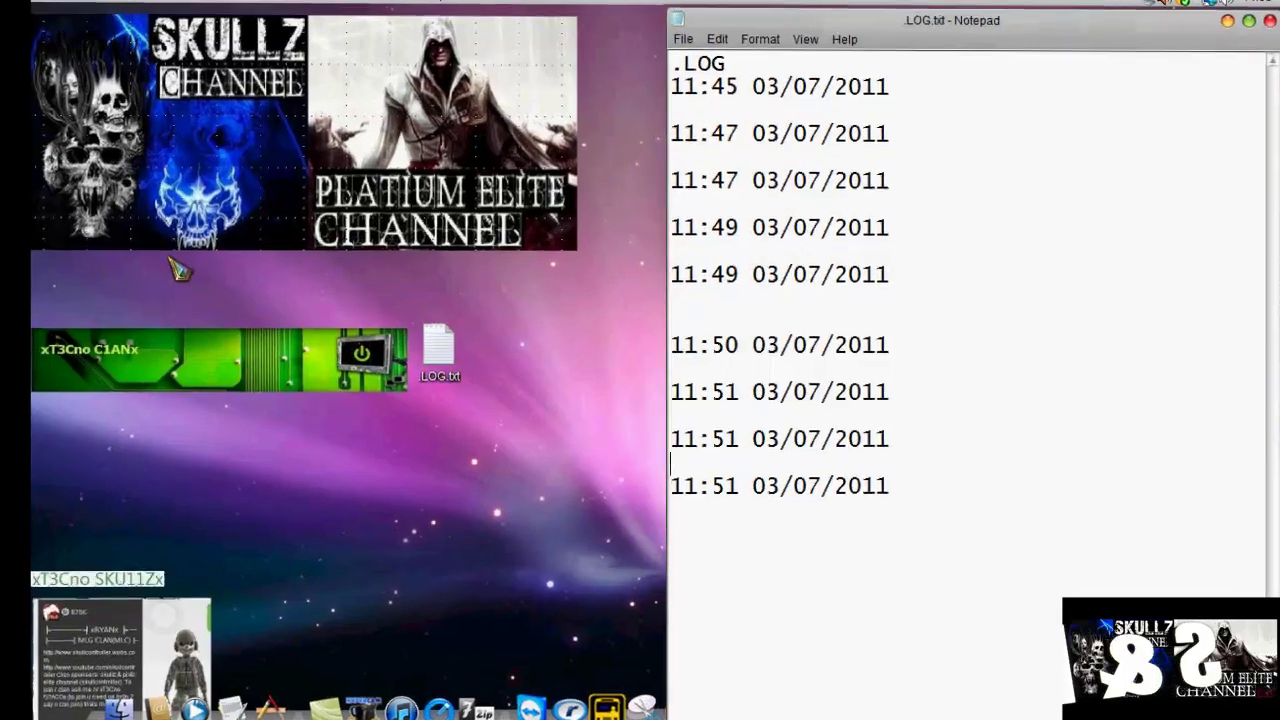
{"action": "right_click", "coordinate": [130, 252]}
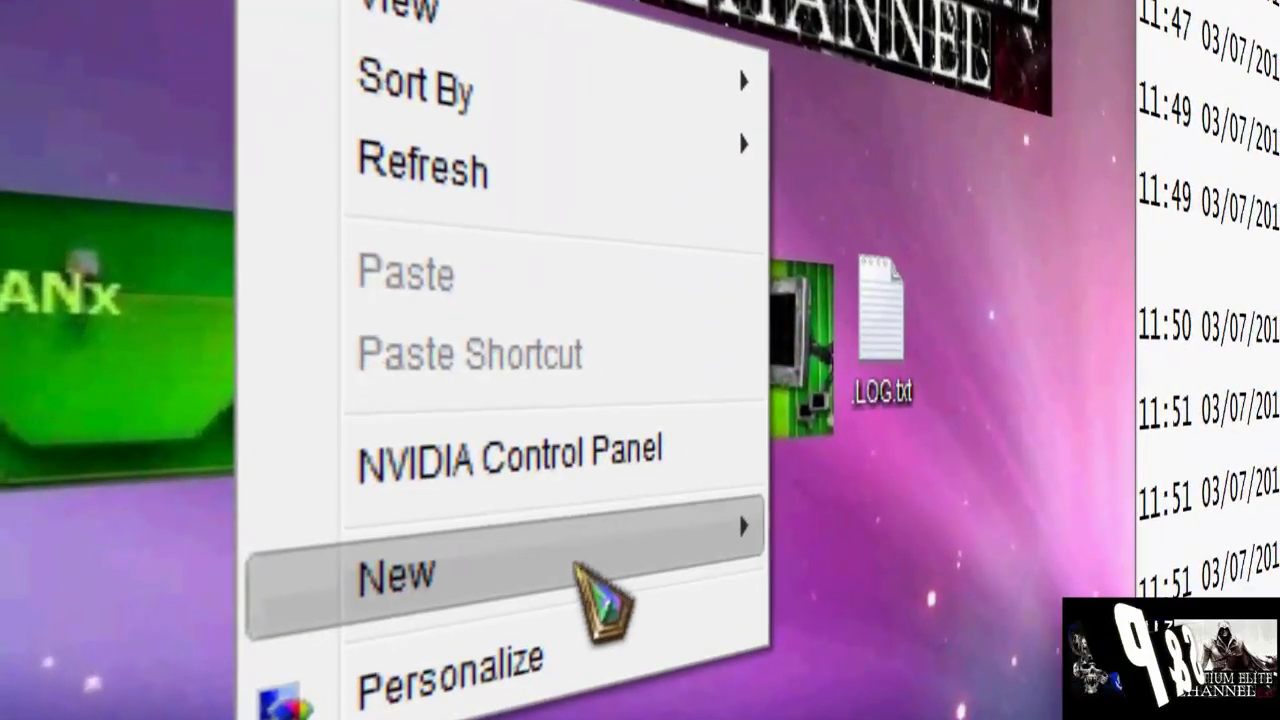
{"action": "mouse_move", "coordinate": [605, 600]}
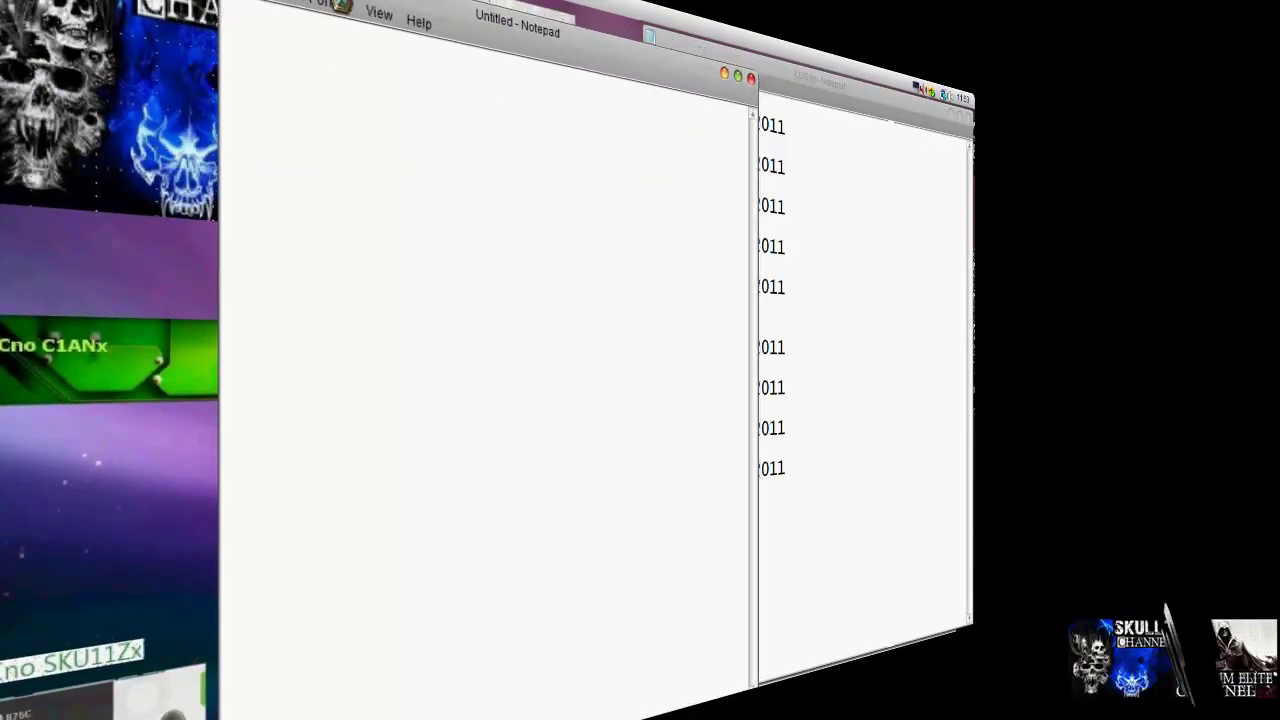
{"action": "type", "text": ".LOG"}
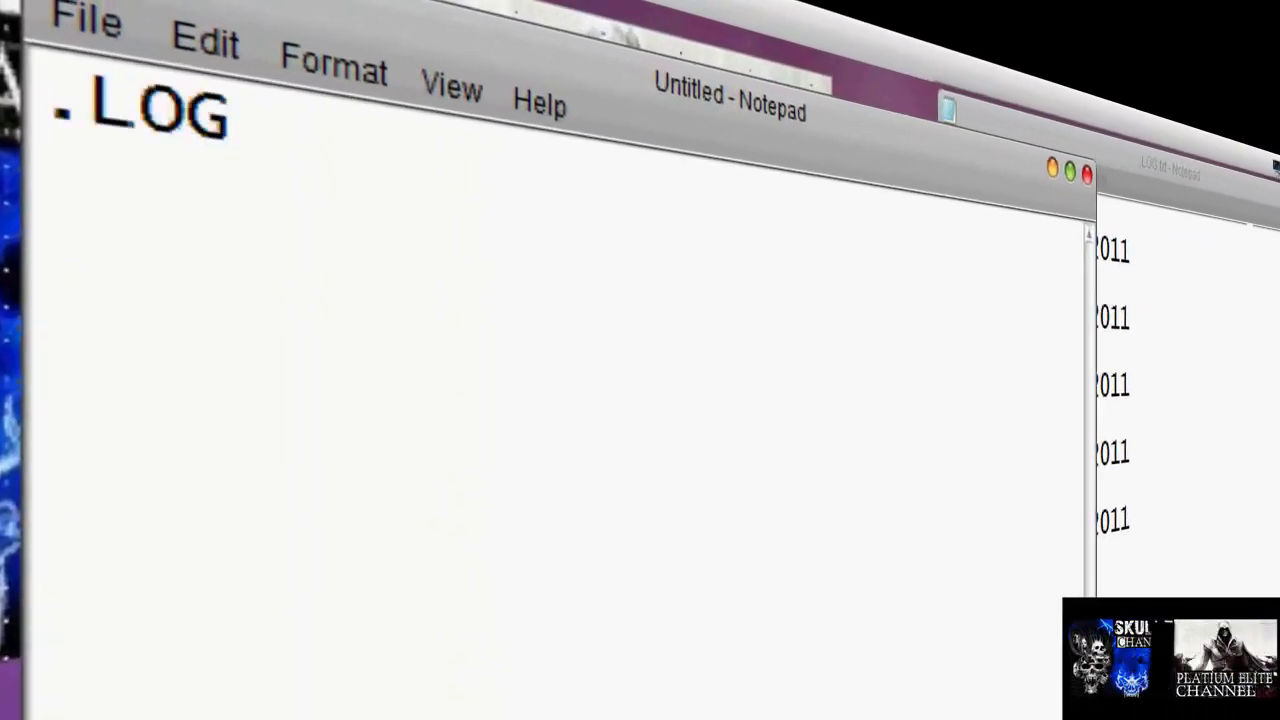
{"action": "key", "text": "ctrl+a"}
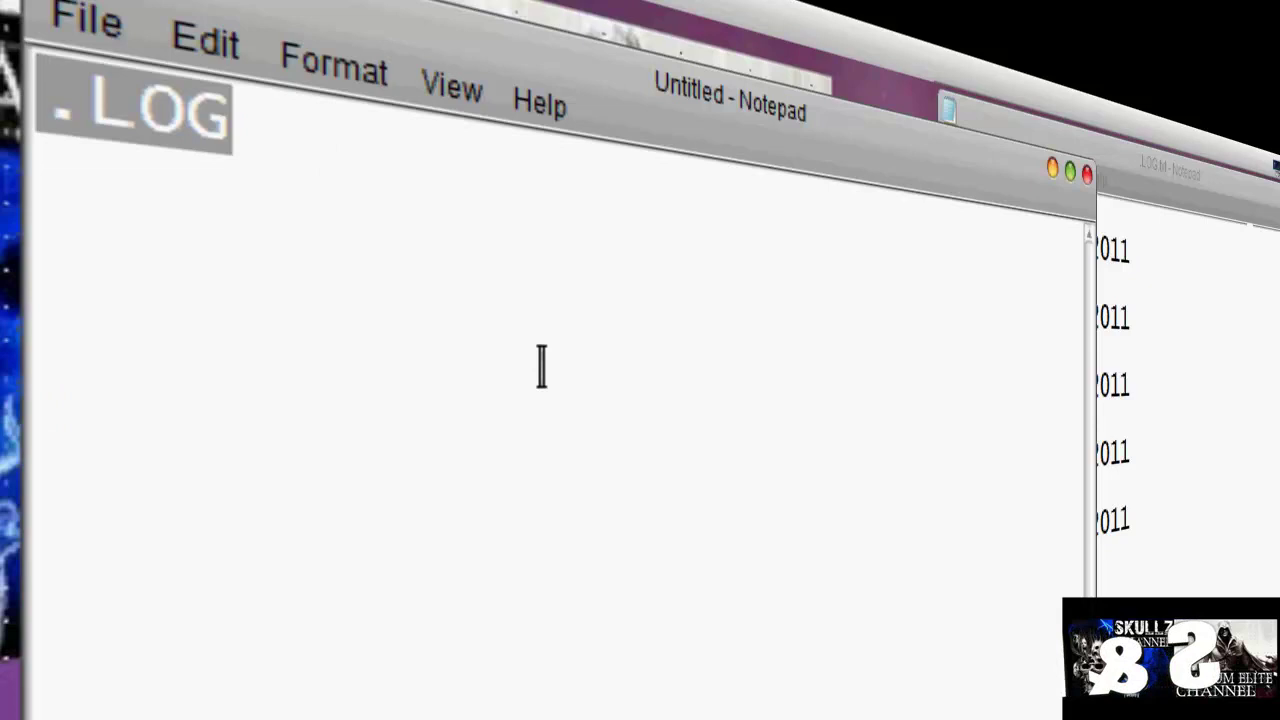
{"action": "left_click", "coordinate": [438, 245]}
Save the new document as .LOG.txt, replacing the existing file, then close the timestamped log
{"action": "left_click", "coordinate": [86, 45]}
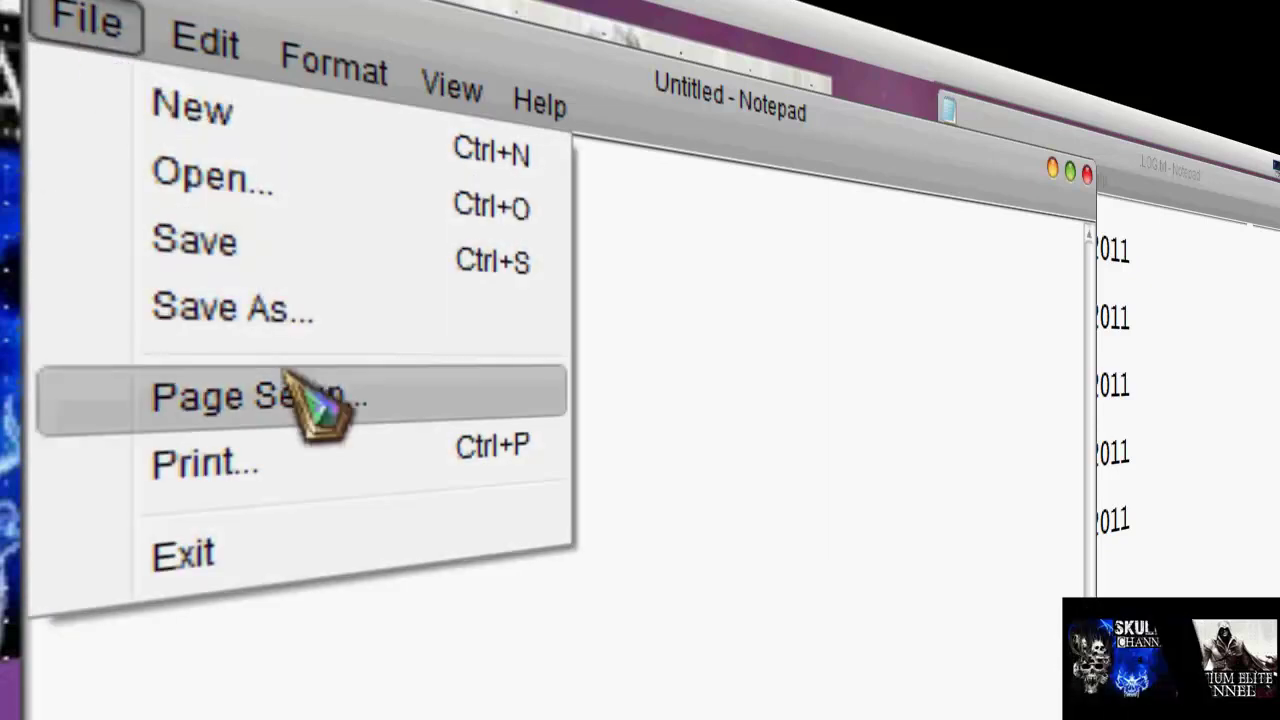
{"action": "left_click", "coordinate": [335, 318]}
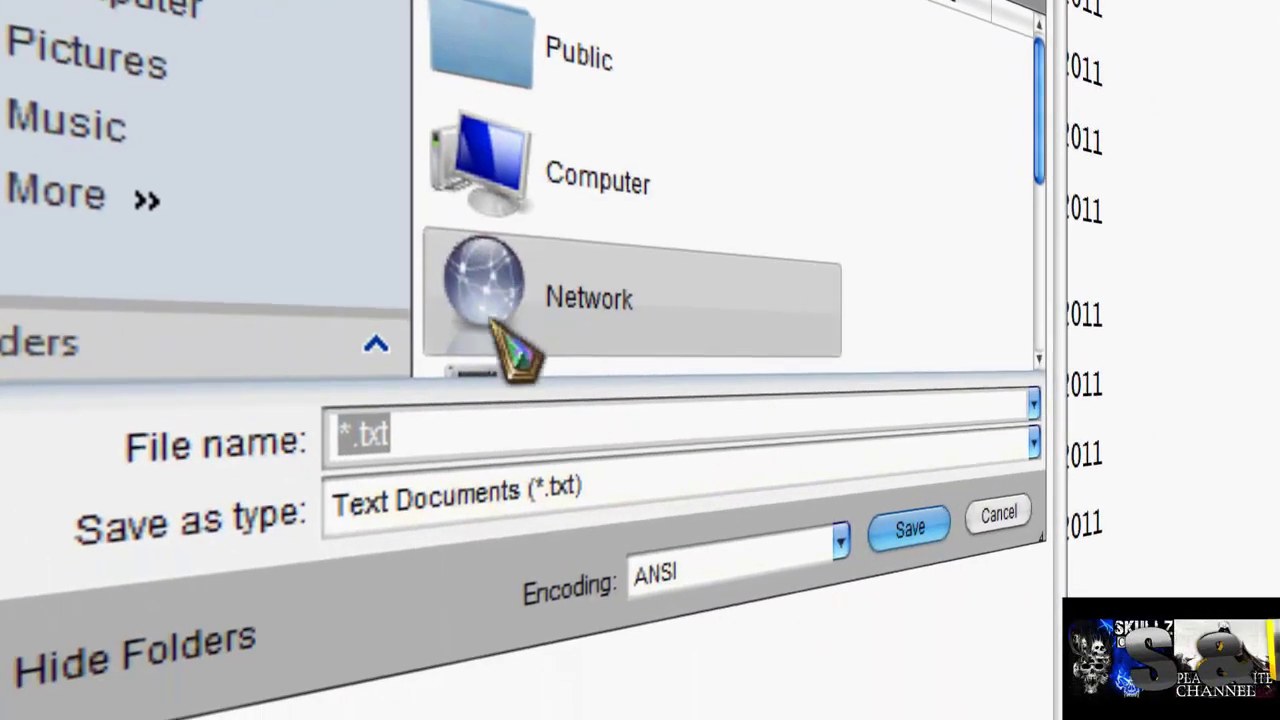
{"action": "key", "text": "BackSpace"}
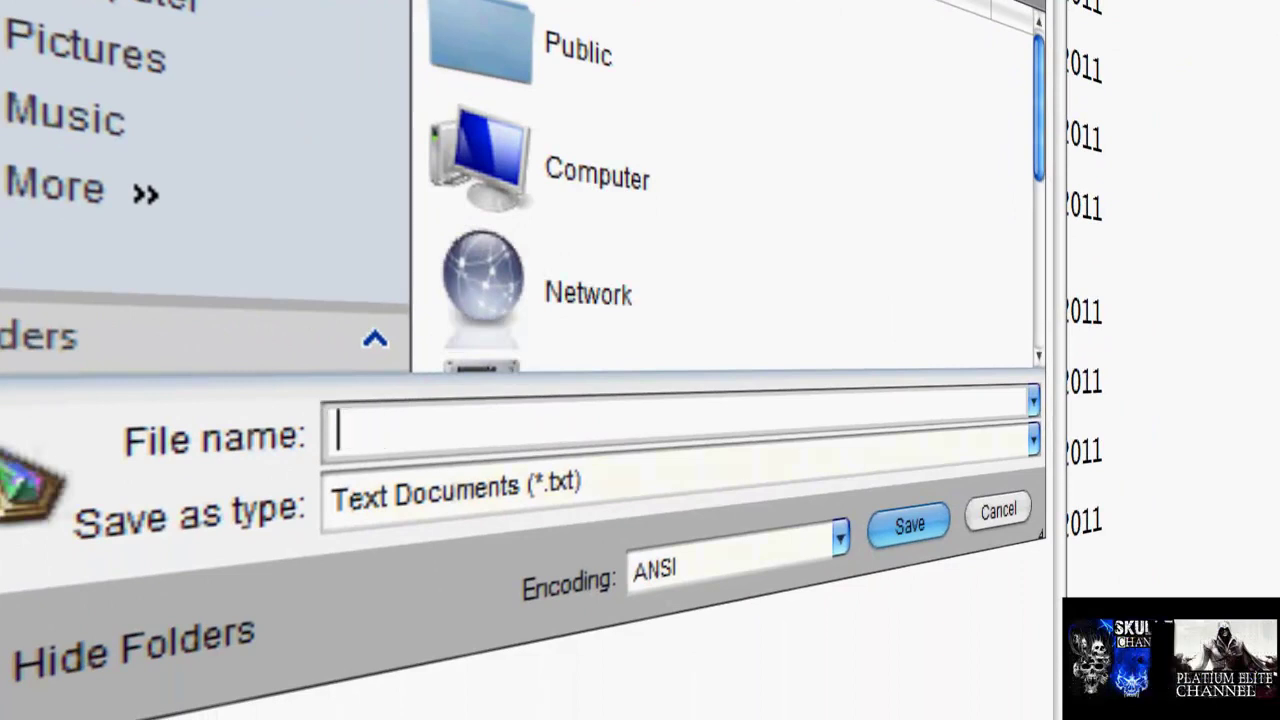
{"action": "type", "text": ".LO"}
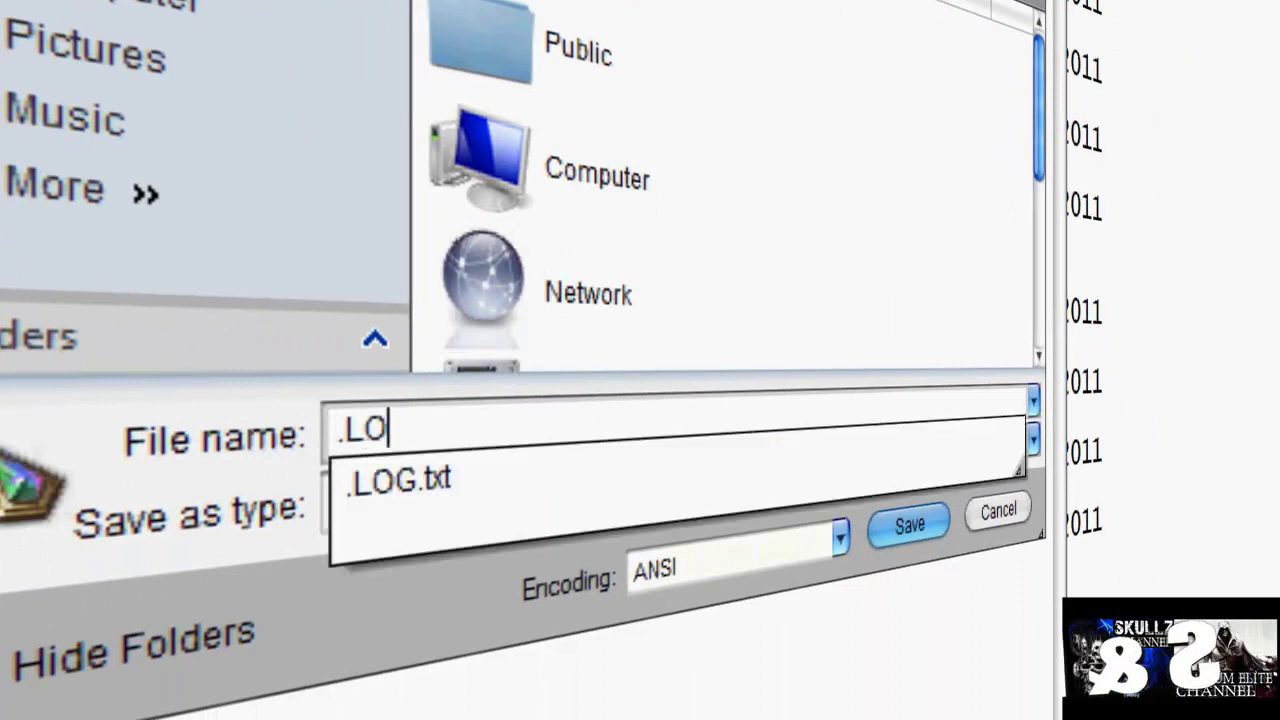
{"action": "type", "text": "G.txt"}
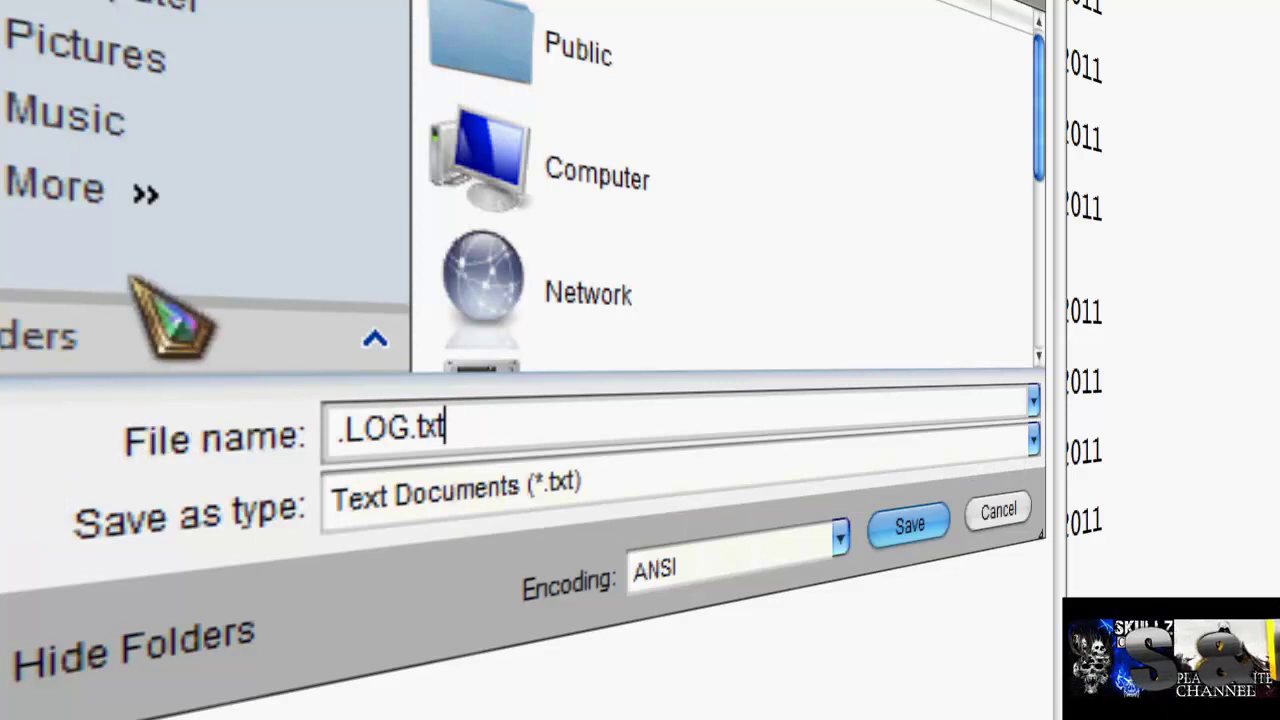
{"action": "left_click", "coordinate": [918, 529]}
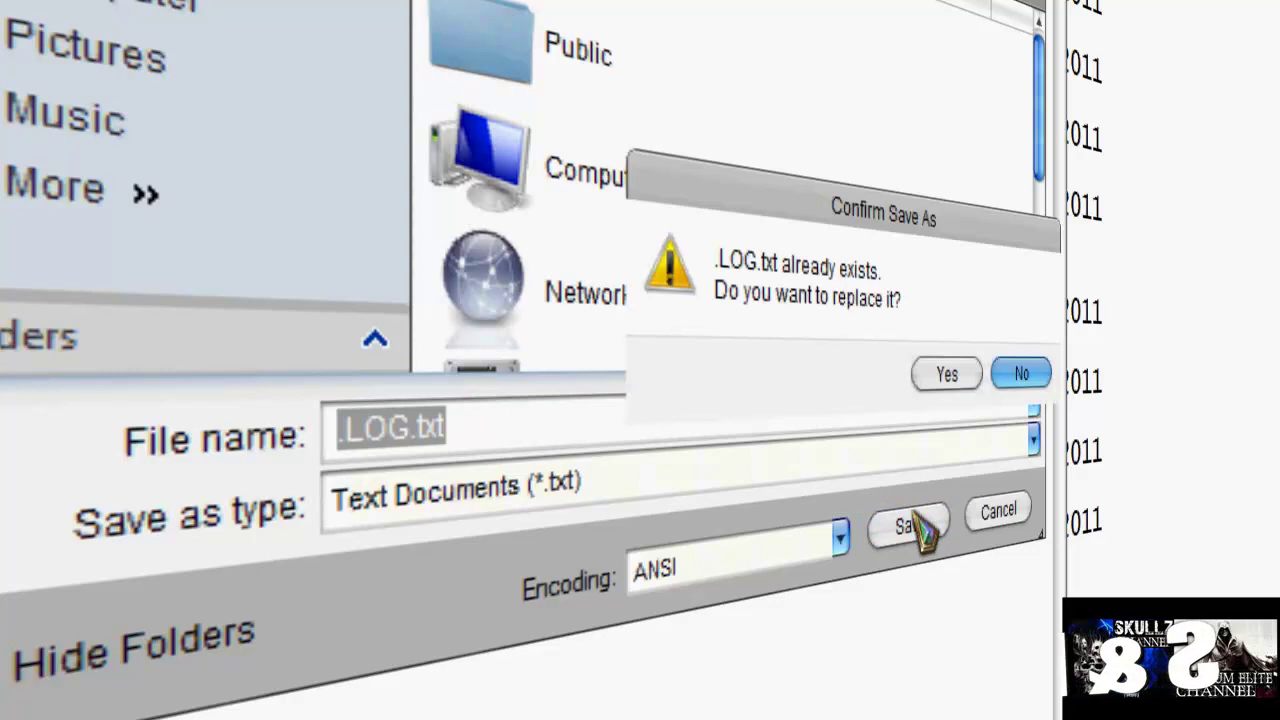
{"action": "left_click", "coordinate": [940, 378]}
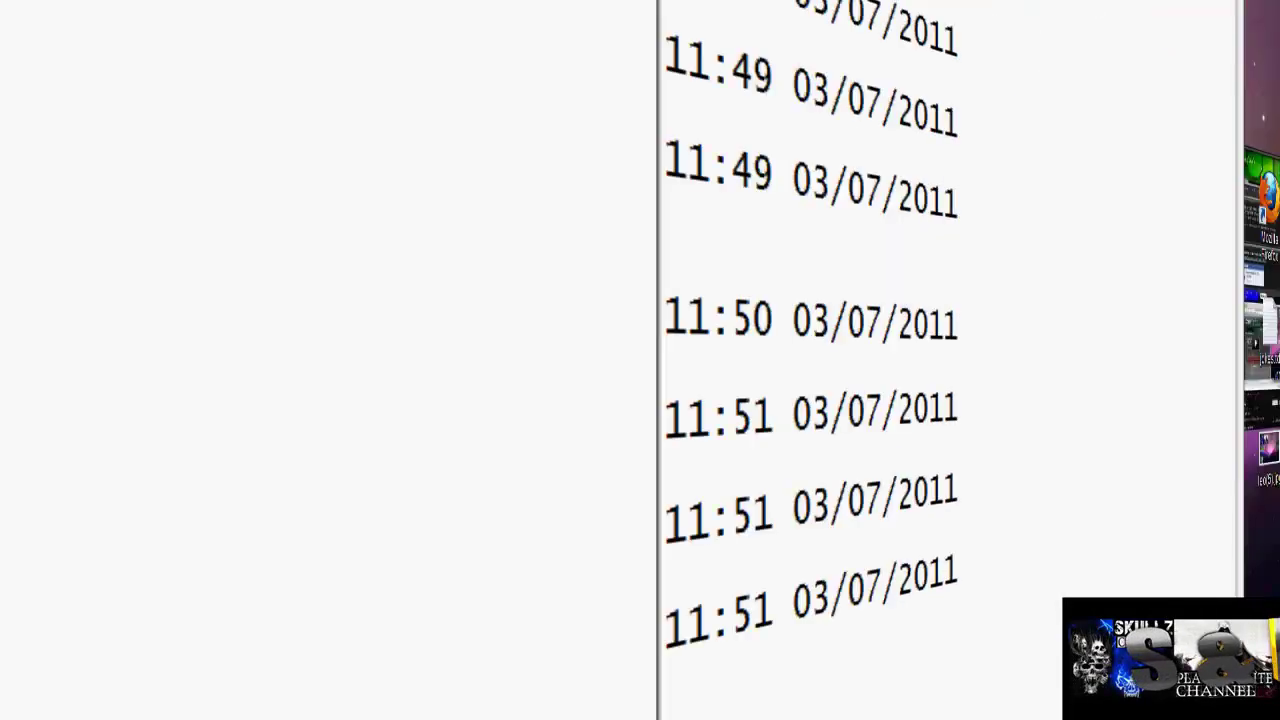
{"action": "key", "text": "alt+F4"}
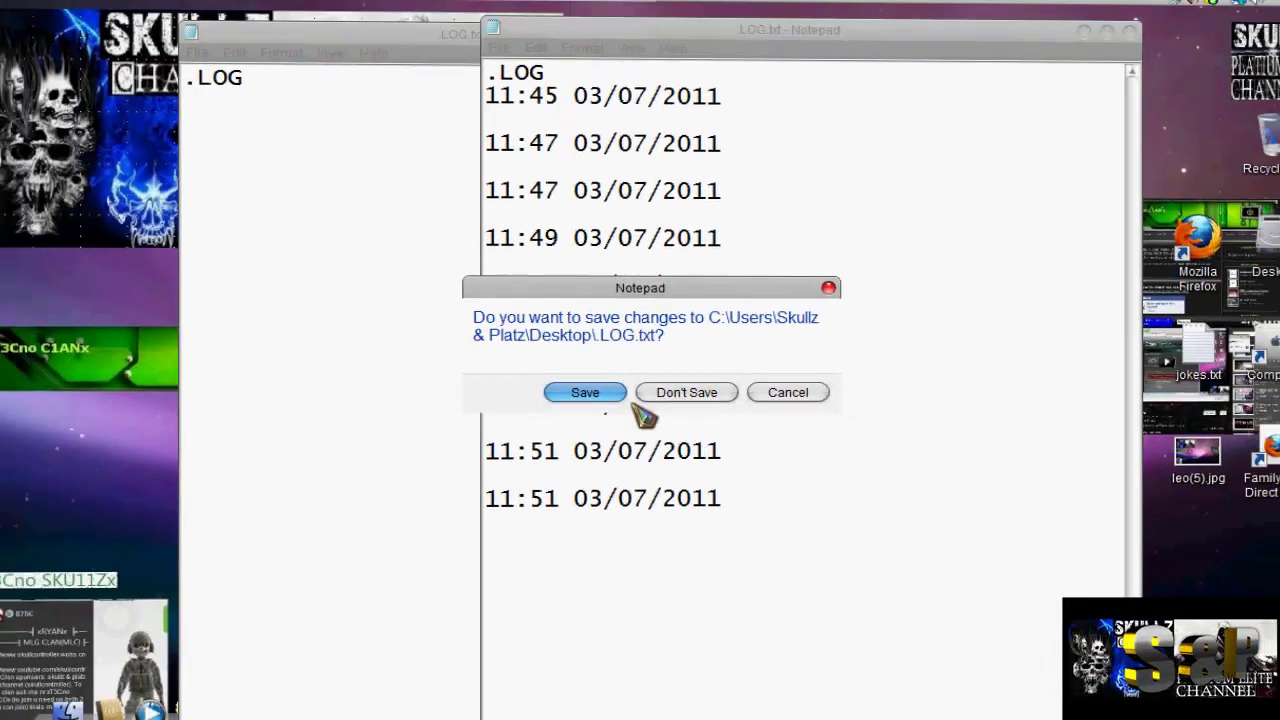
Save and close the log, then reopen LOG.txt to add the 11:53 03/07/2011 timestamp
{"action": "left_click", "coordinate": [625, 397]}
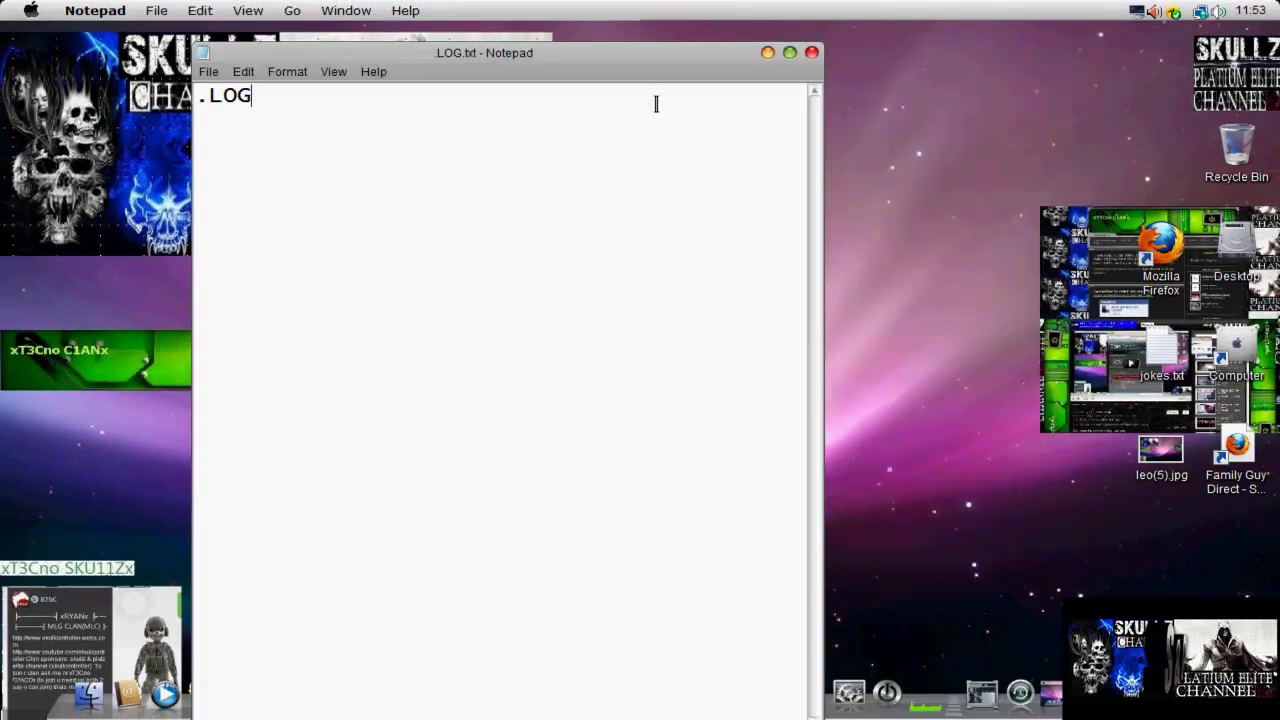
{"action": "left_click_drag", "start_coordinate": [650, 52], "coordinate": [1105, 55]}
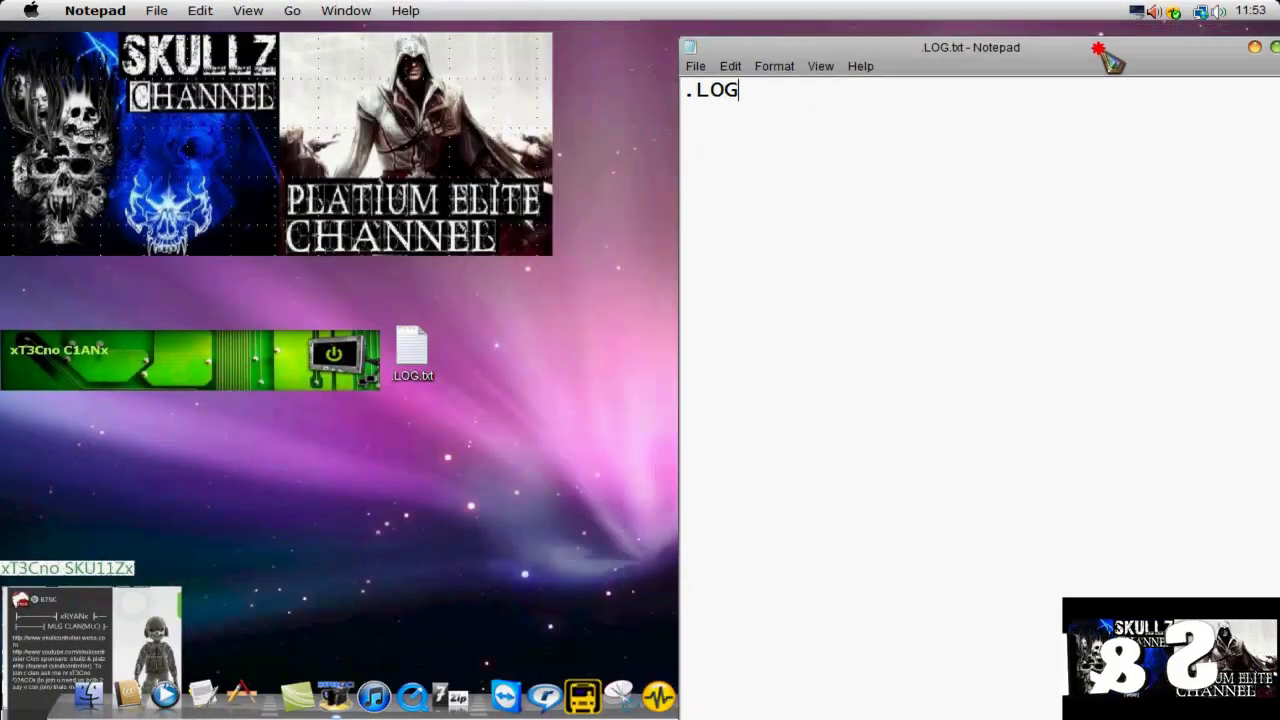
{"action": "left_click", "coordinate": [1011, 50]}
{"action": "double_click", "coordinate": [443, 380]}
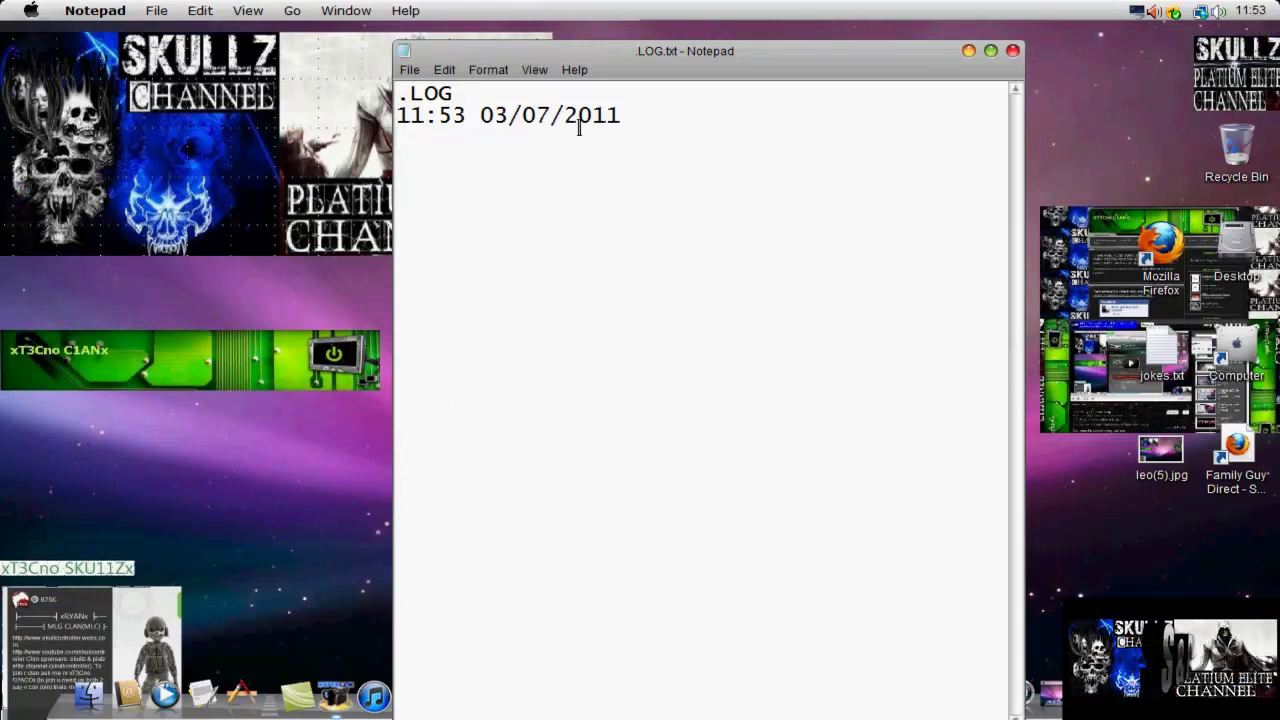
{"action": "left_click_drag", "start_coordinate": [622, 115], "coordinate": [377, 117]}
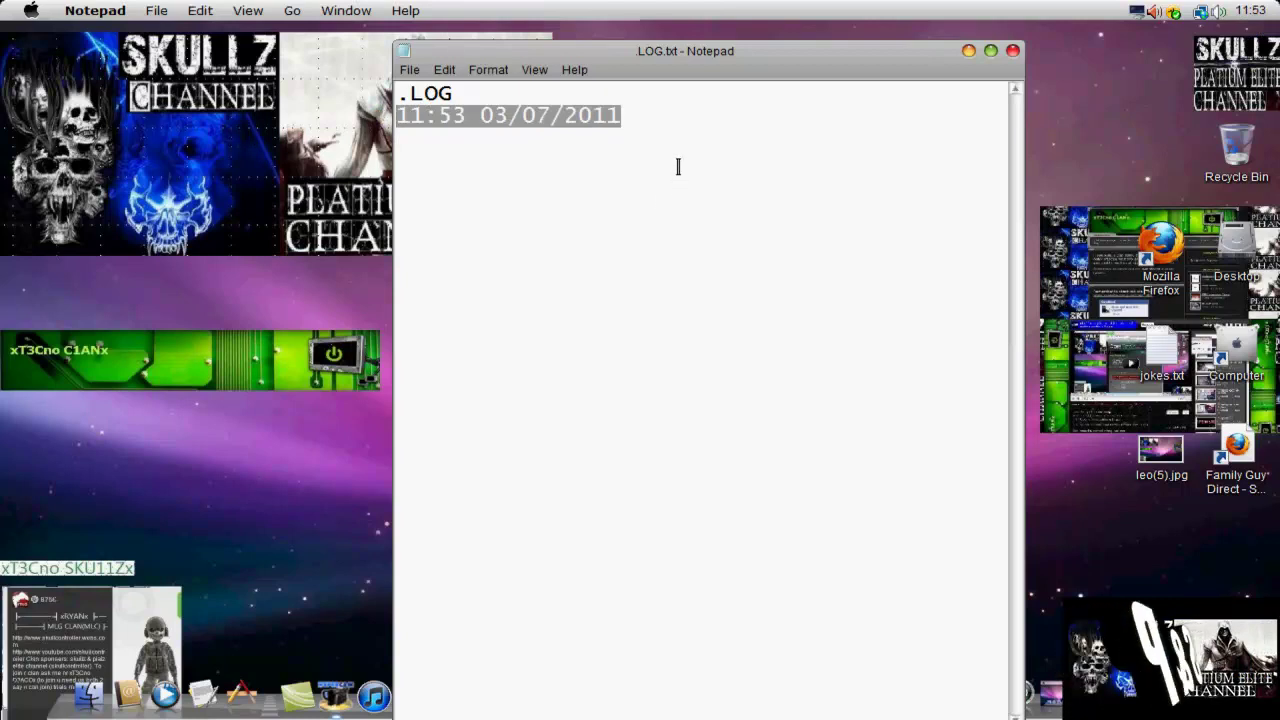
{"action": "left_click", "coordinate": [657, 138]}
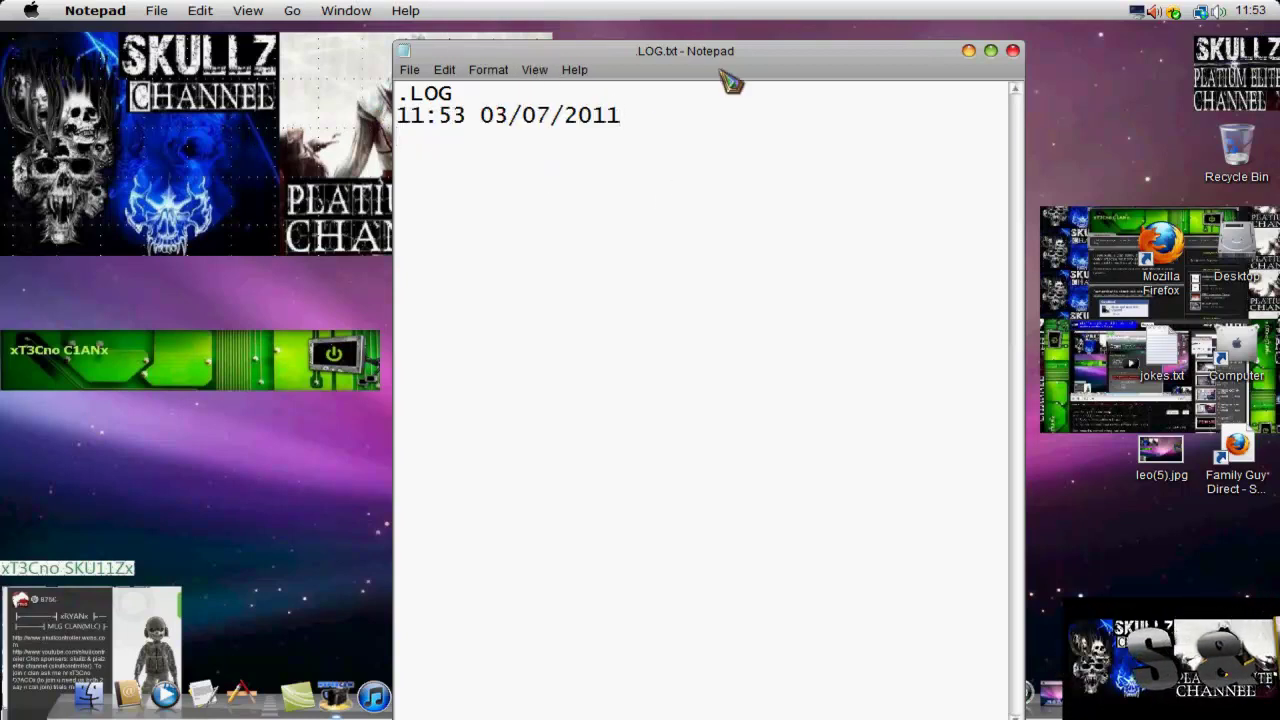
{"action": "left_click", "coordinate": [583, 149]}
Close LOG.txt saving changes and reopen it to add the 11:54 03/07/2011 timestamp
{"action": "mouse_move", "coordinate": [521, 52]}
{"action": "left_mouse_down"}
{"action": "mouse_move", "coordinate": [400, 57]}
{"action": "mouse_move", "coordinate": [486, 329]}
{"action": "mouse_move", "coordinate": [540, 20]}
{"action": "mouse_move", "coordinate": [515, 42]}
{"action": "left_mouse_up"}
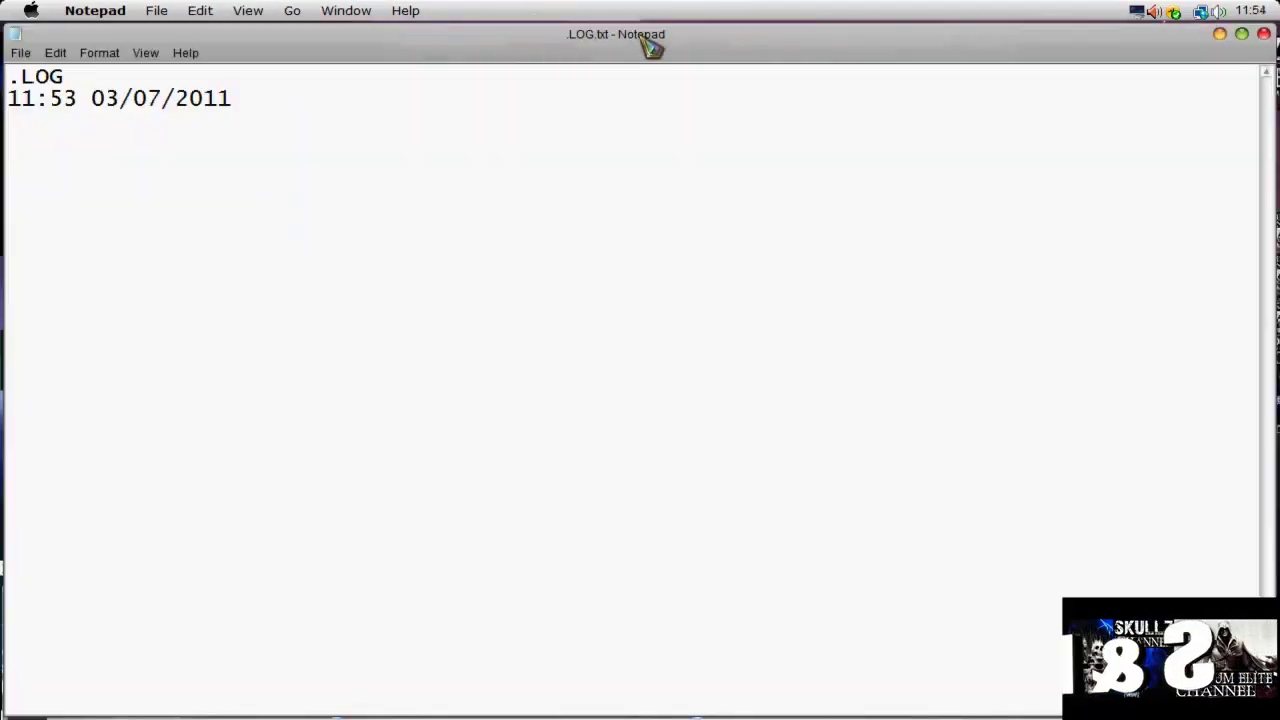
{"action": "left_click_drag", "start_coordinate": [650, 45], "coordinate": [840, 2]}
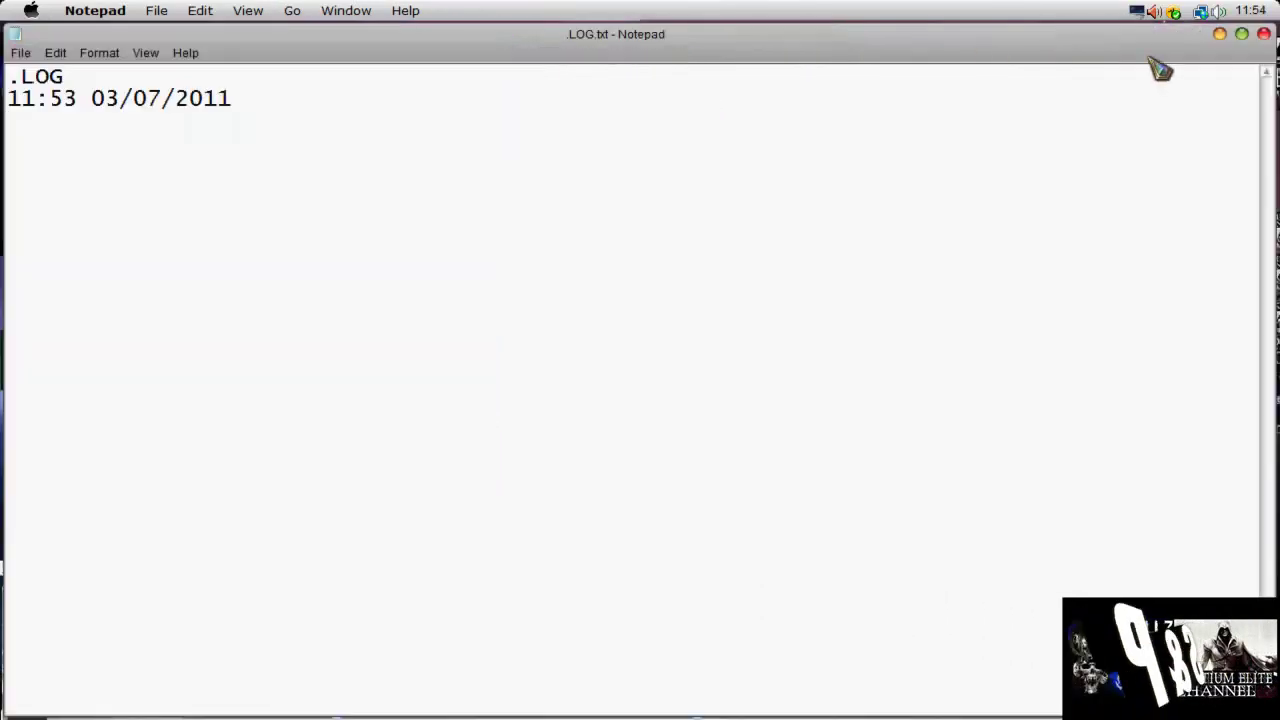
{"action": "left_click_drag", "start_coordinate": [1150, 34], "coordinate": [855, 60]}
{"action": "left_click", "coordinate": [1149, 45]}
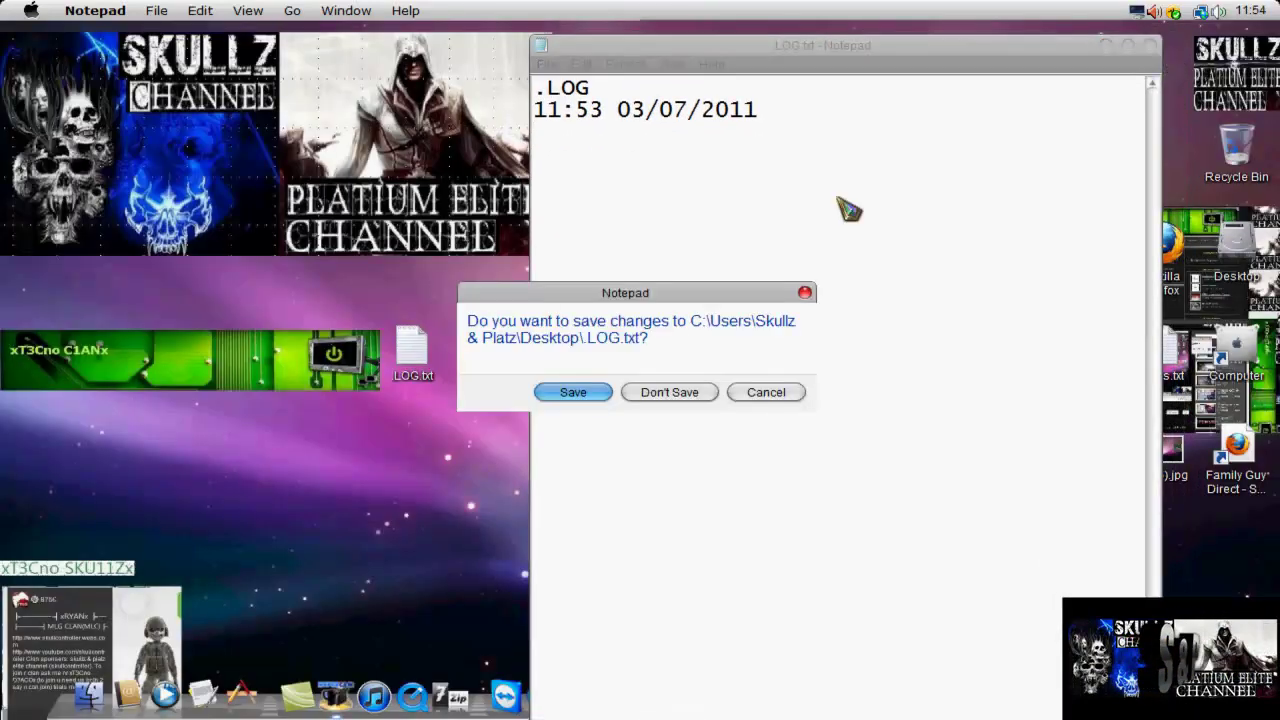
{"action": "left_click", "coordinate": [588, 394]}
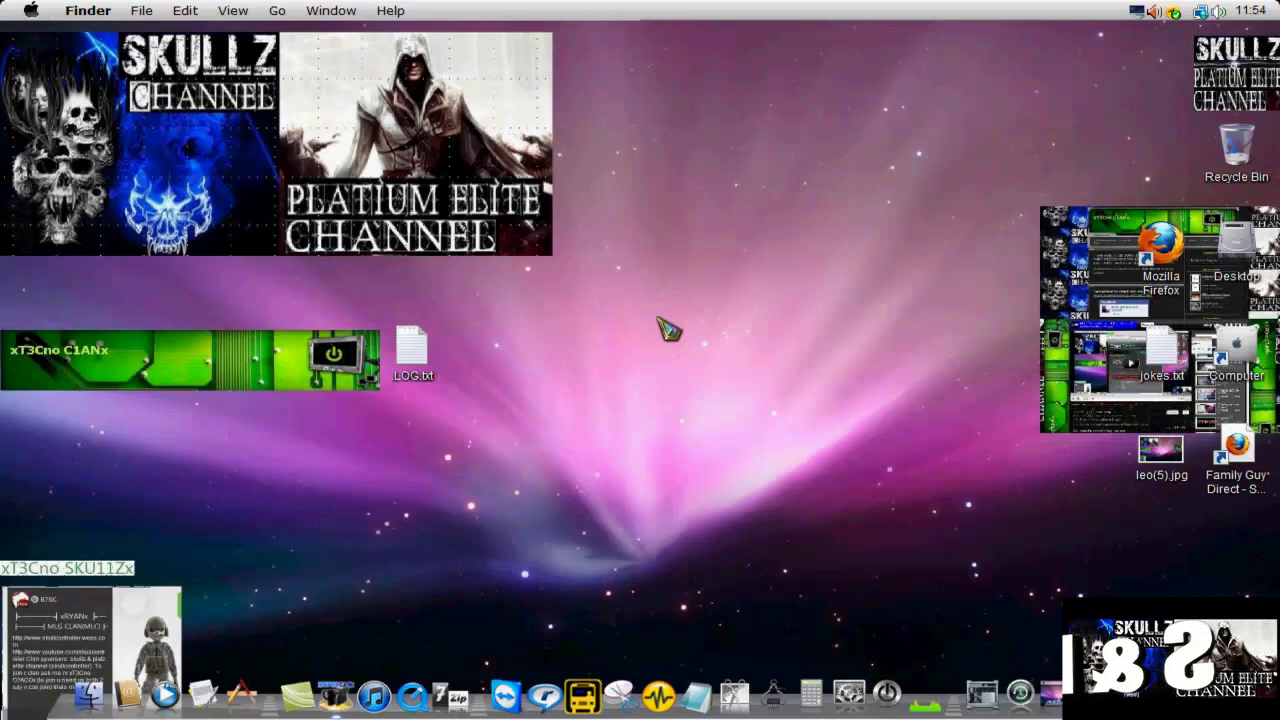
{"action": "double_click", "coordinate": [411, 350]}
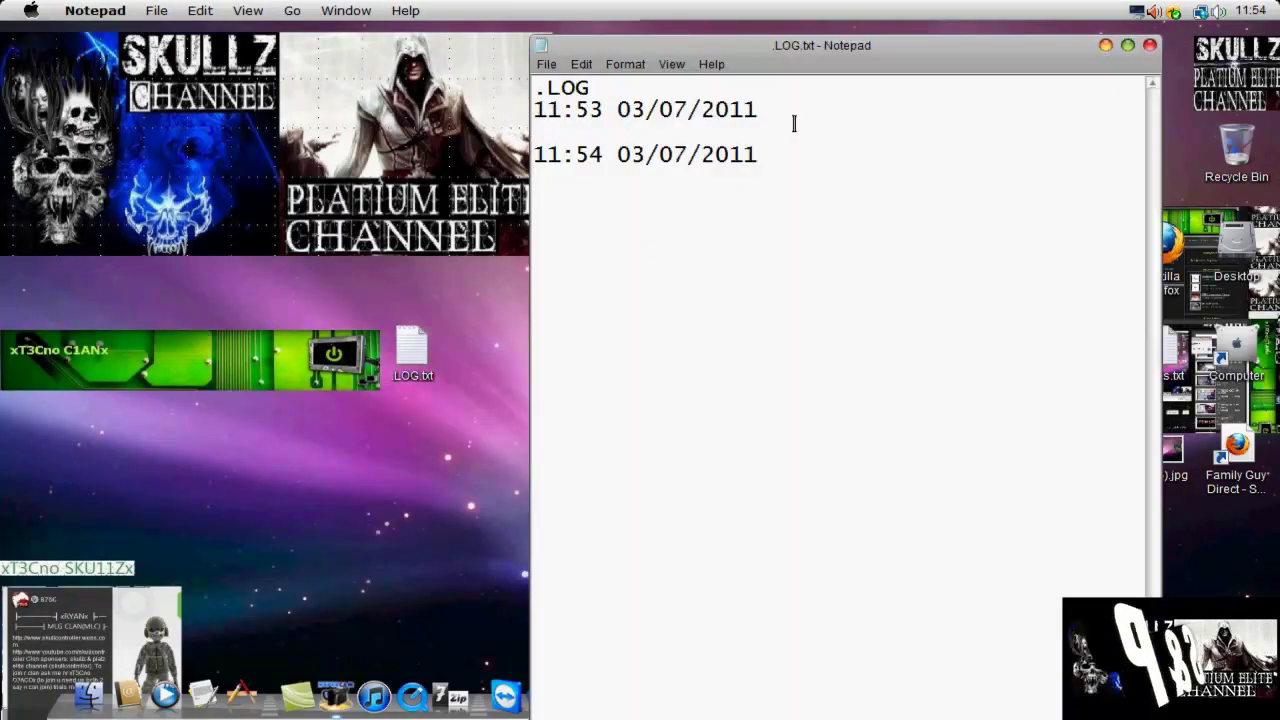
Save LOG.txt and close Notepad, returning to the desktop
{"action": "left_click", "coordinate": [548, 64]}
{"action": "left_click", "coordinate": [572, 126]}
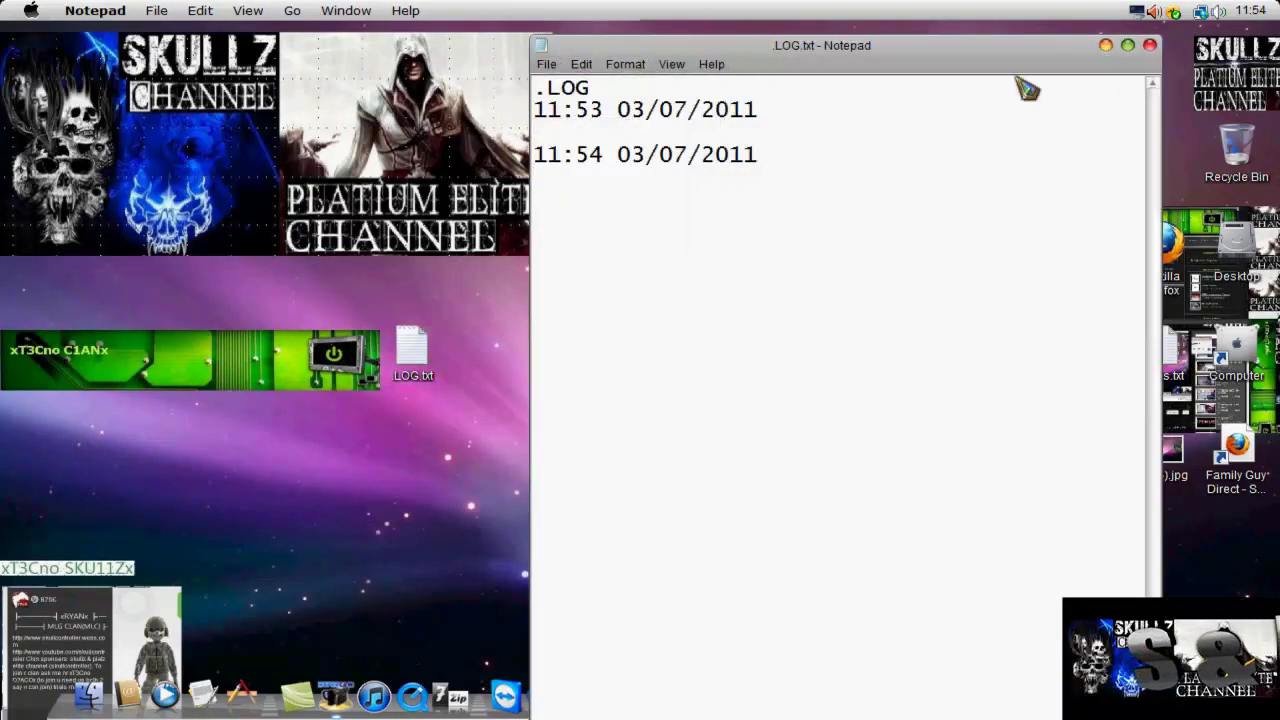
{"action": "left_click", "coordinate": [1150, 45]}
{"action": "left_click_drag", "start_coordinate": [272, 290], "coordinate": [592, 524]}
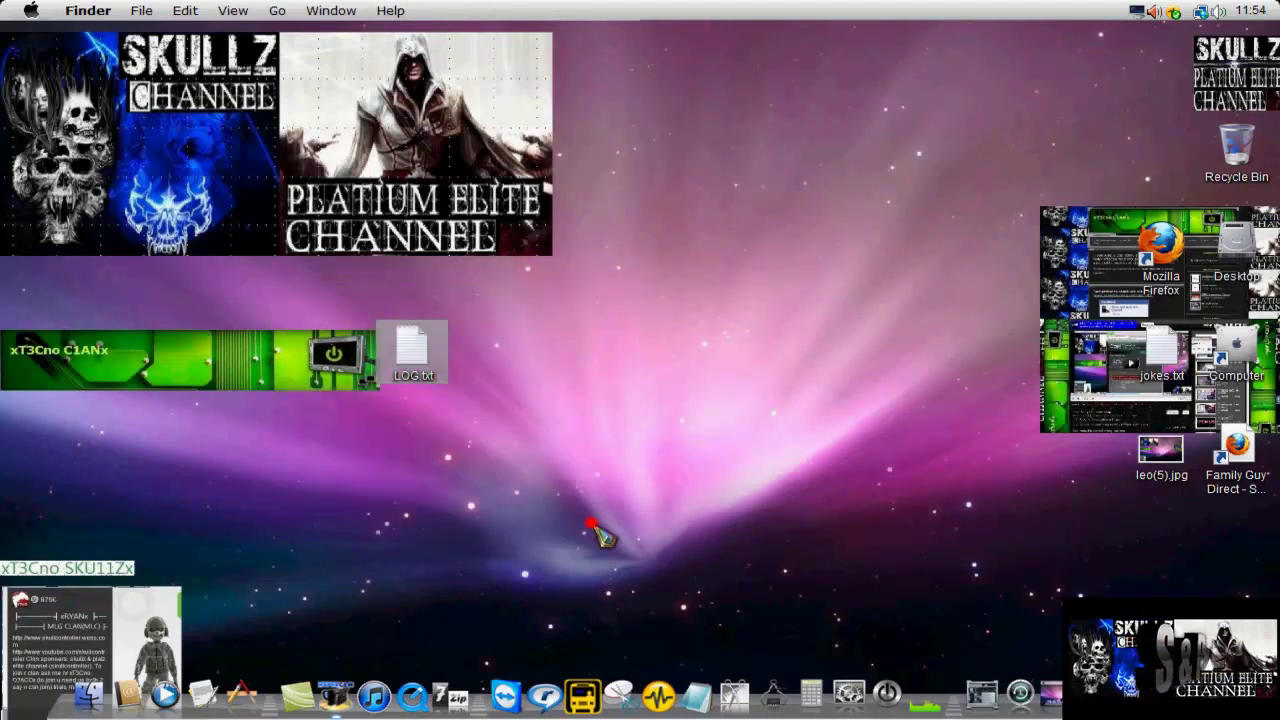
Drag the LOG.txt icon to the middle of the desktop and leave it deselected
{"action": "left_click_drag", "start_coordinate": [417, 372], "coordinate": [568, 372]}
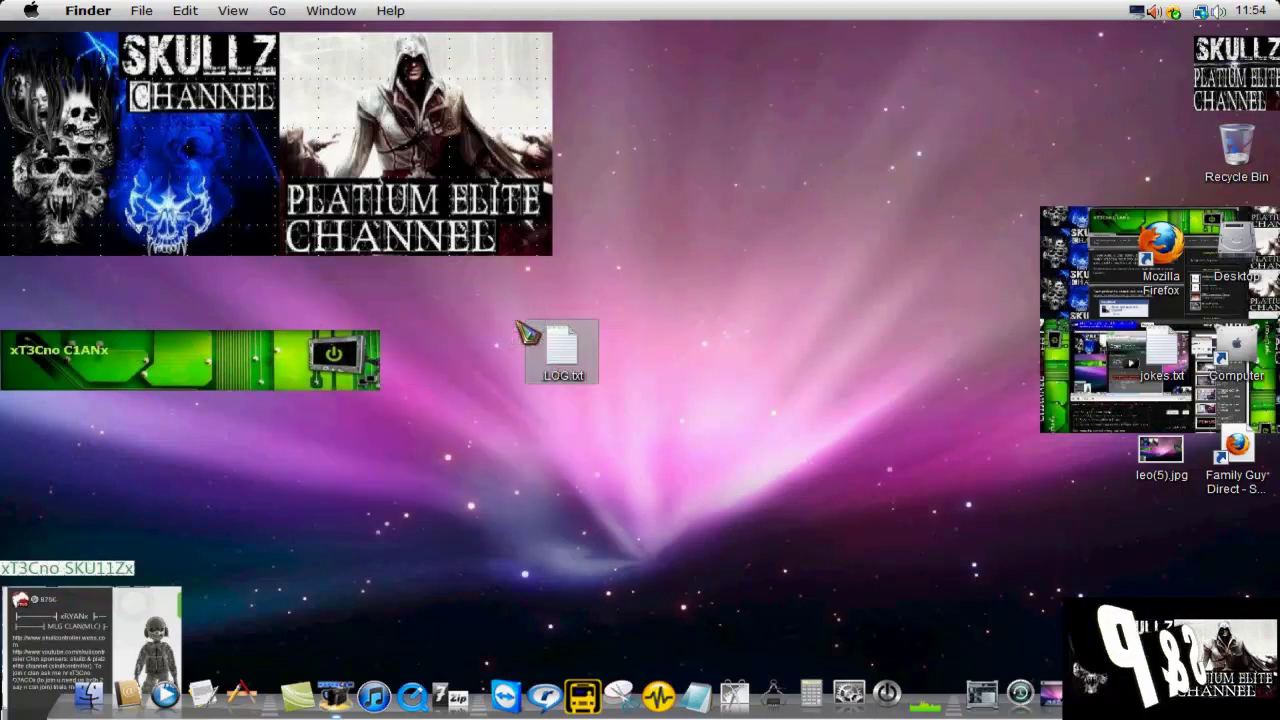
{"action": "left_click_drag", "start_coordinate": [503, 303], "coordinate": [730, 537]}
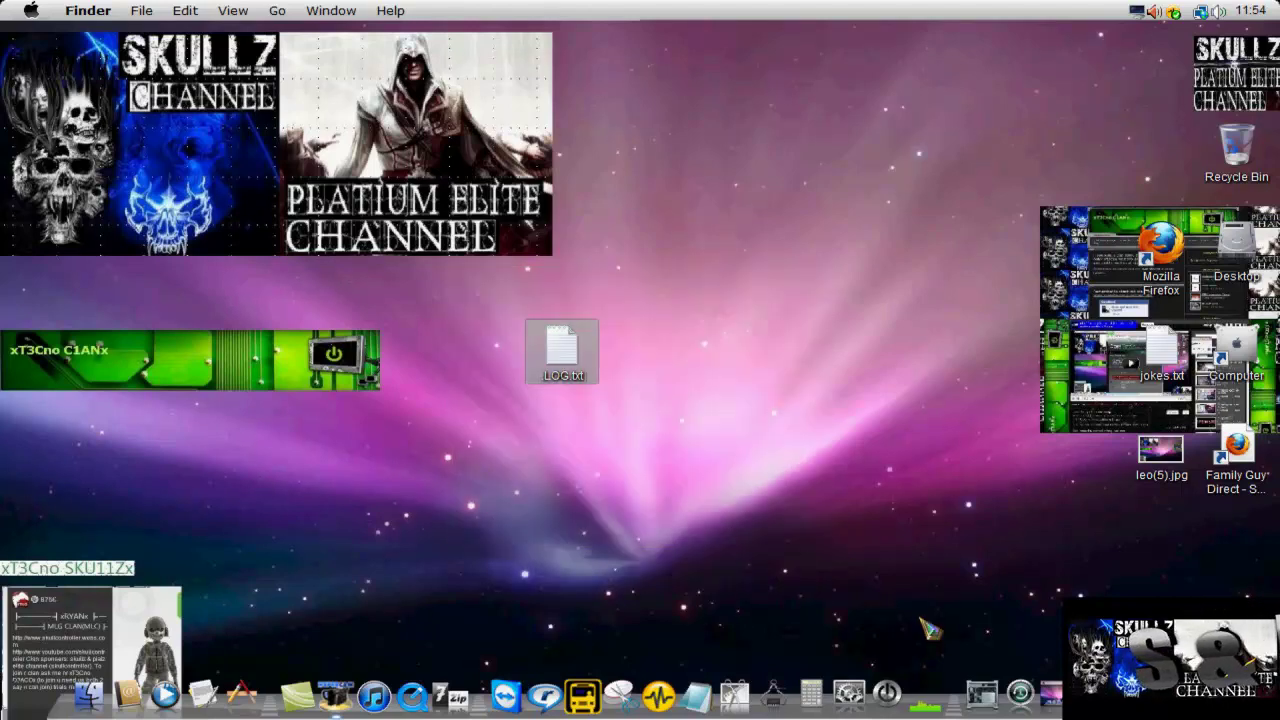
{"action": "left_click_drag", "start_coordinate": [466, 277], "coordinate": [600, 390]}
{"action": "right_click", "coordinate": [594, 379]}
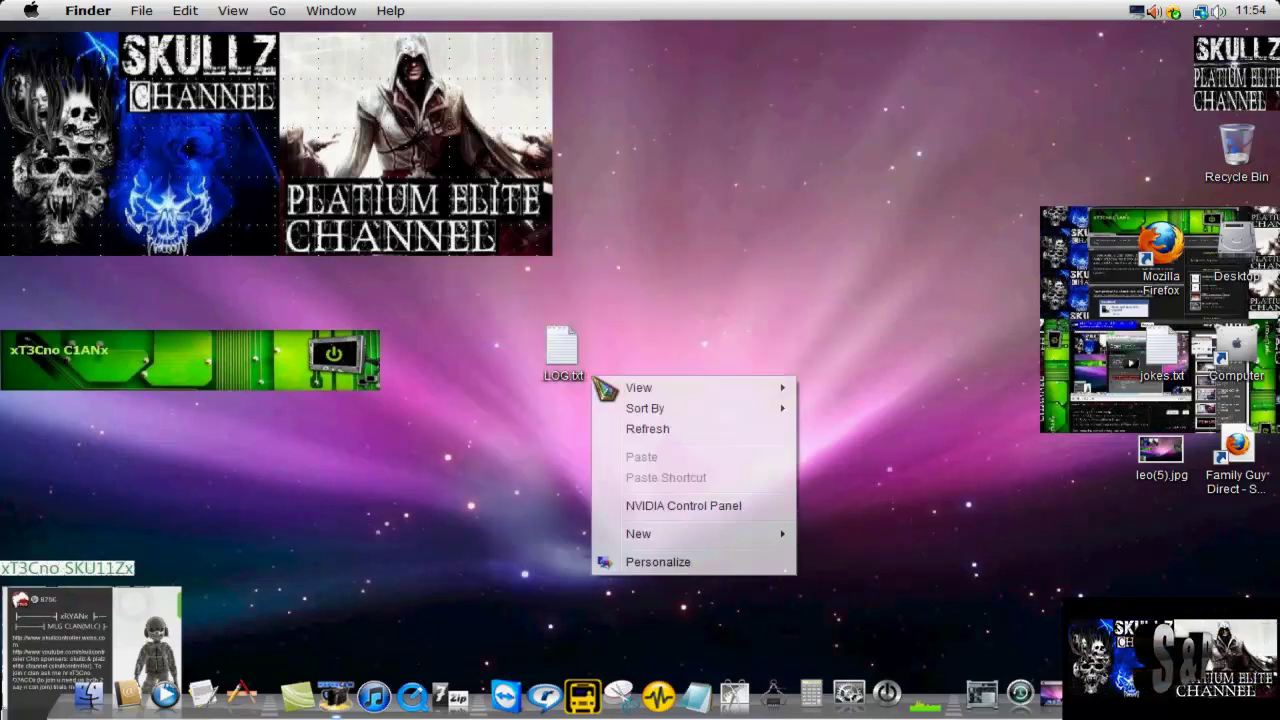
{"action": "left_click", "coordinate": [914, 586]}
{"action": "left_click_drag", "start_coordinate": [325, 245], "coordinate": [660, 445]}
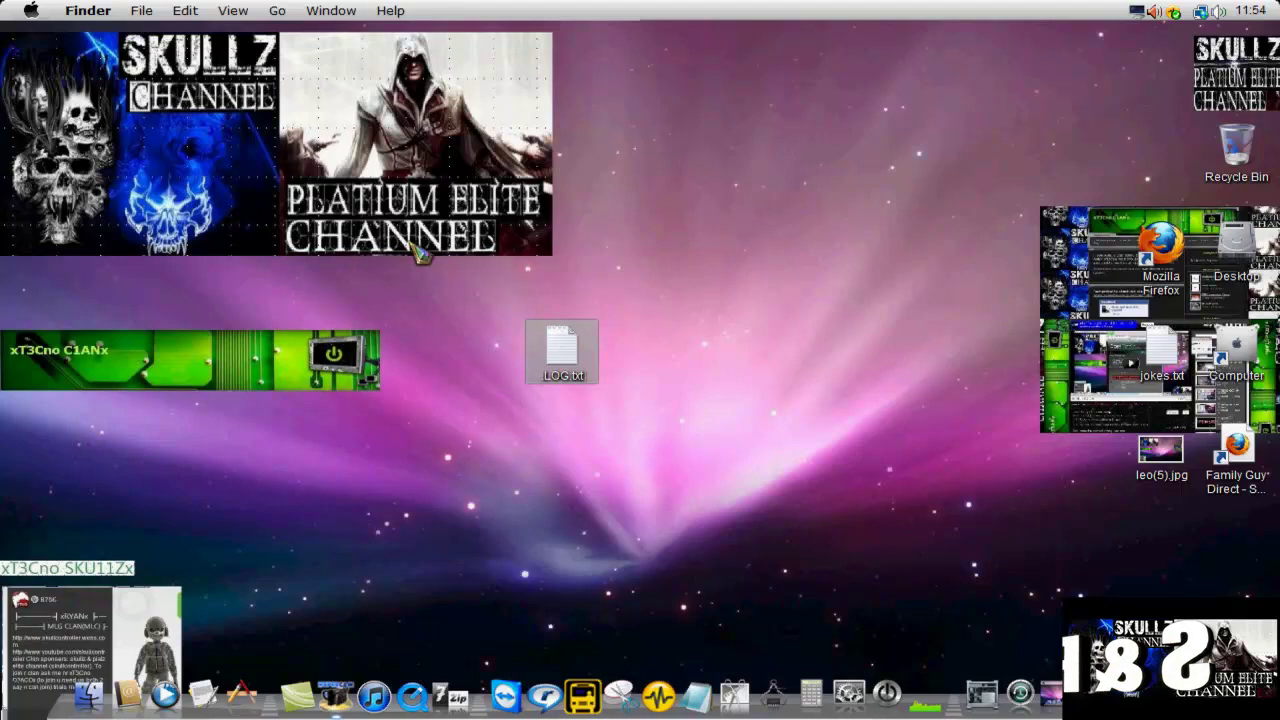
{"action": "left_click_drag", "start_coordinate": [421, 260], "coordinate": [757, 451]}
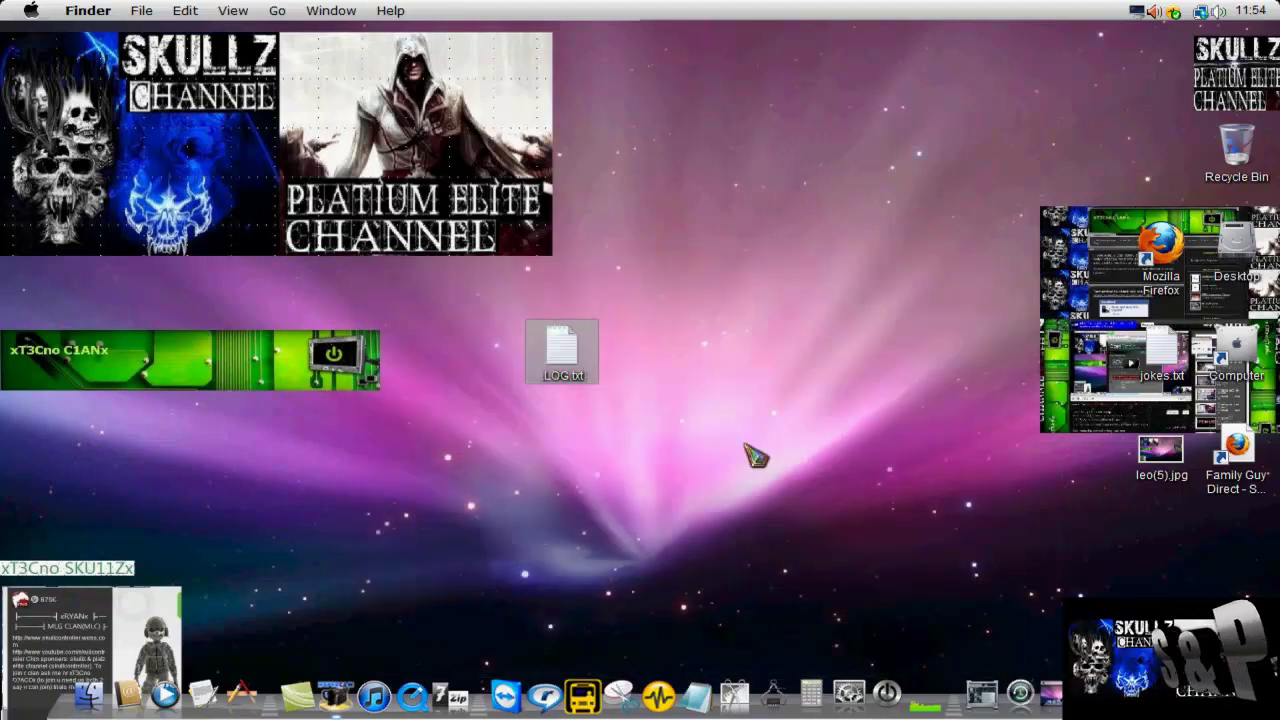
{"action": "left_click_drag", "start_coordinate": [449, 289], "coordinate": [796, 502]}
{"action": "left_click_drag", "start_coordinate": [404, 262], "coordinate": [810, 536]}
{"action": "left_click", "coordinate": [818, 548]}
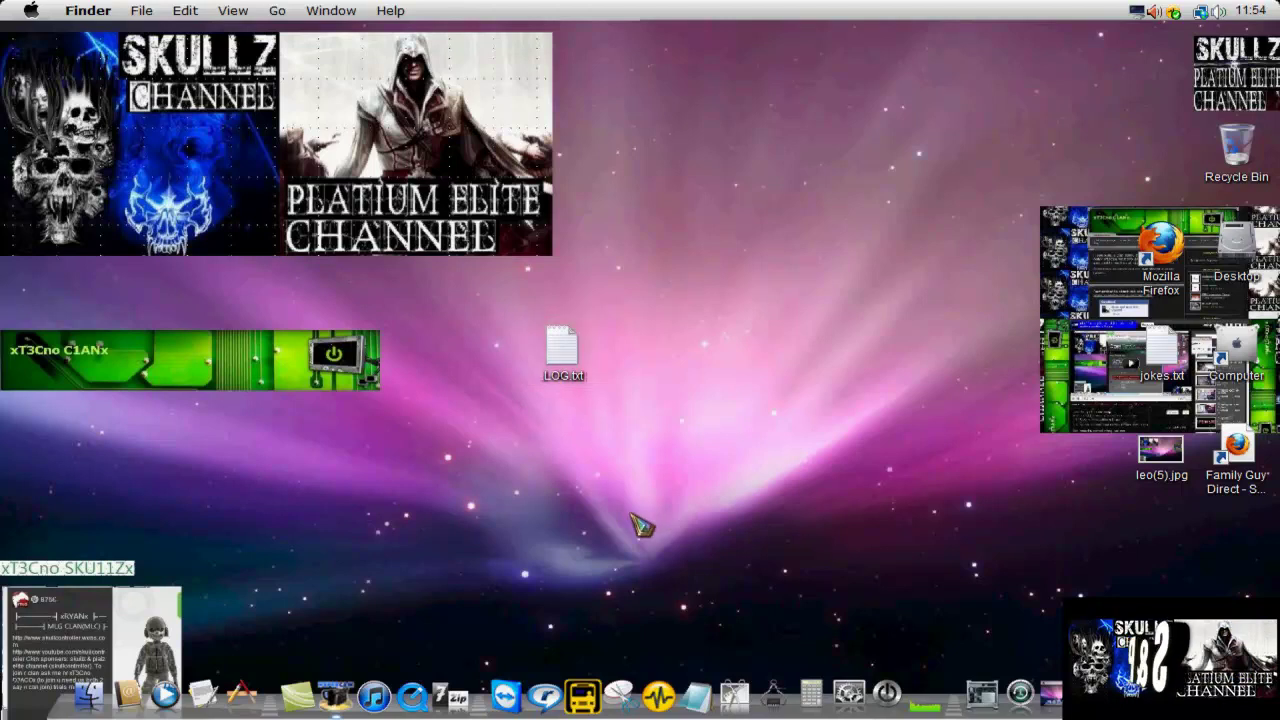